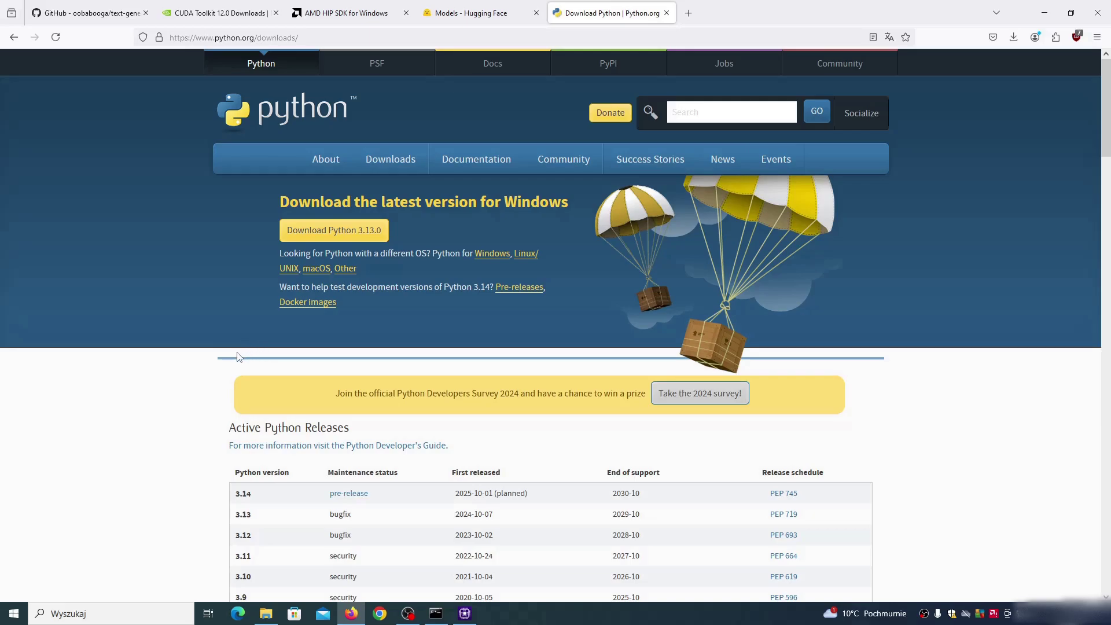
Step: Download the Python 3.13.0 Windows installer from python.org in Firefox
left_click(347, 235)
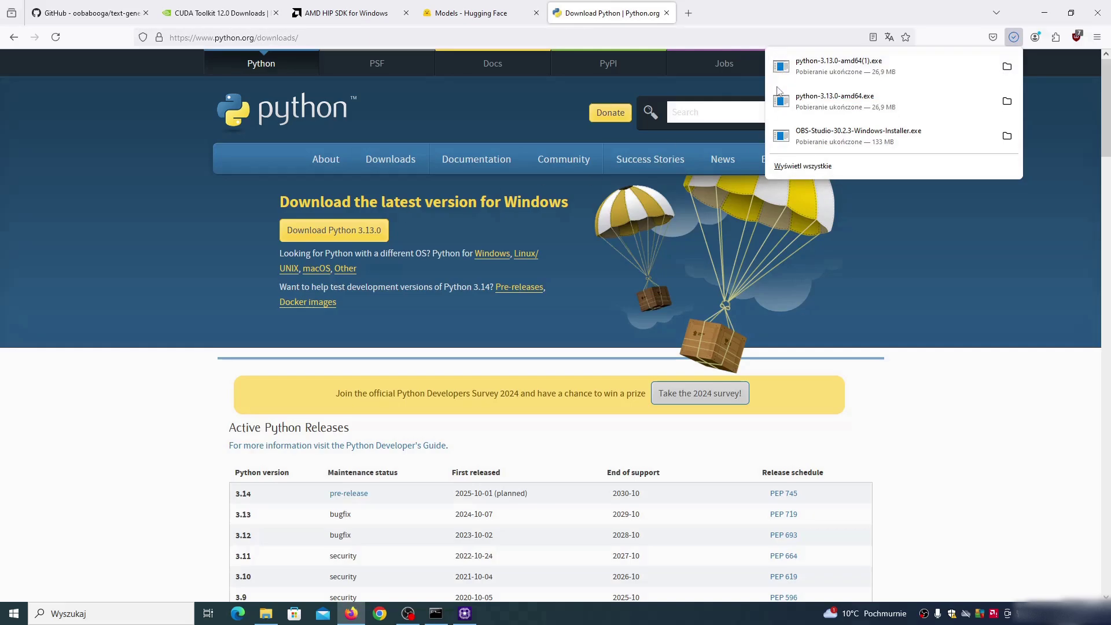
Step: Run the downloaded installer, install Python 3.13.0 with defaults, and disable the path length limit
left_click(1005, 65)
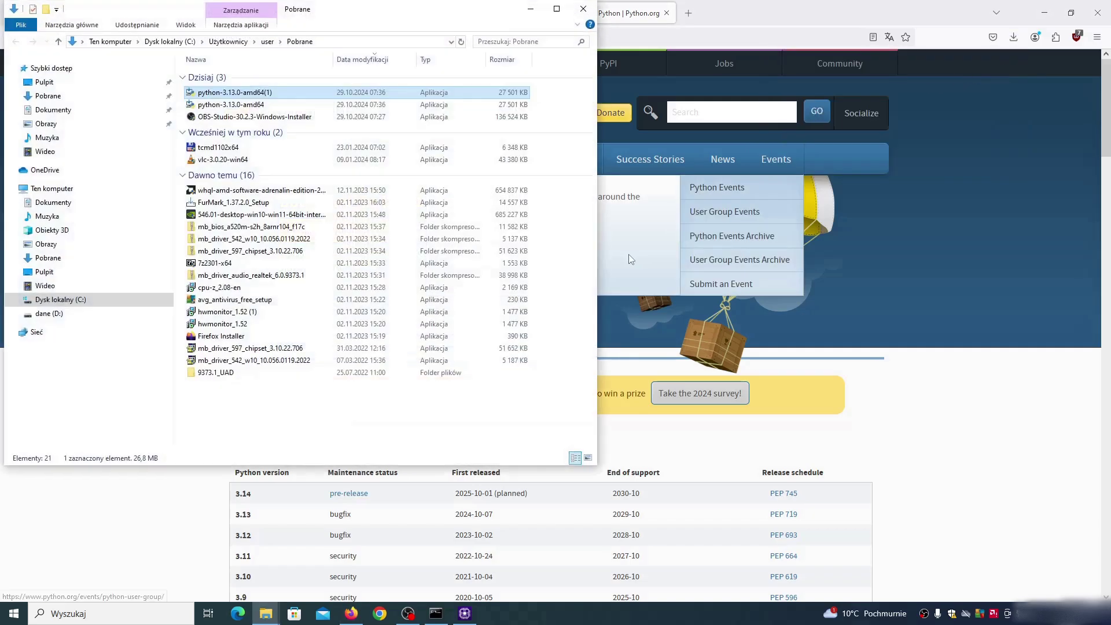
right_click(235, 90)
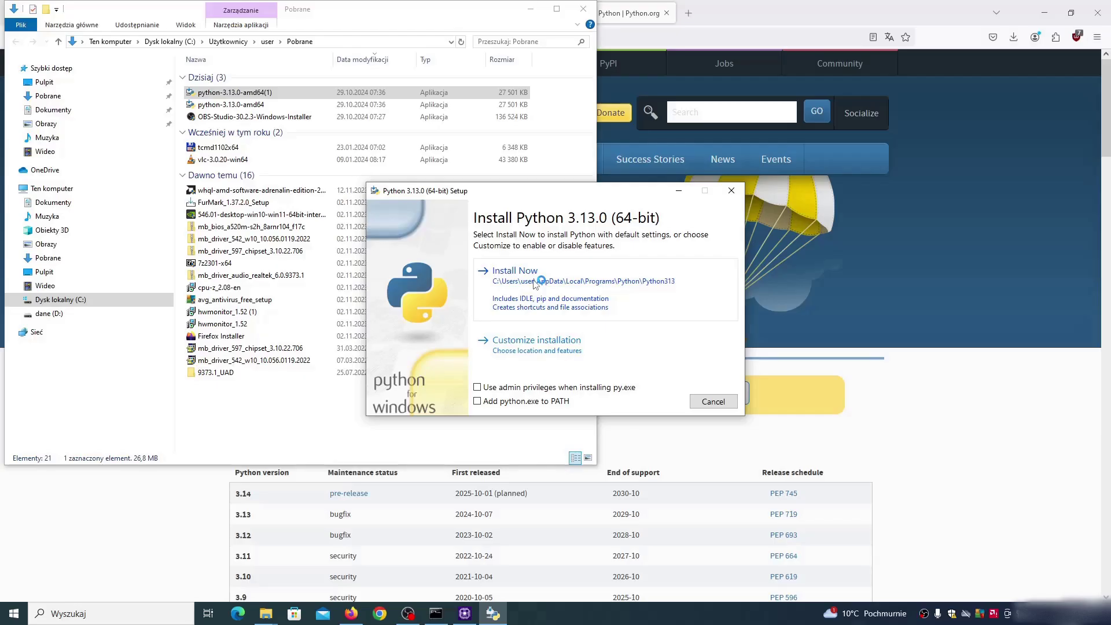
left_click(533, 278)
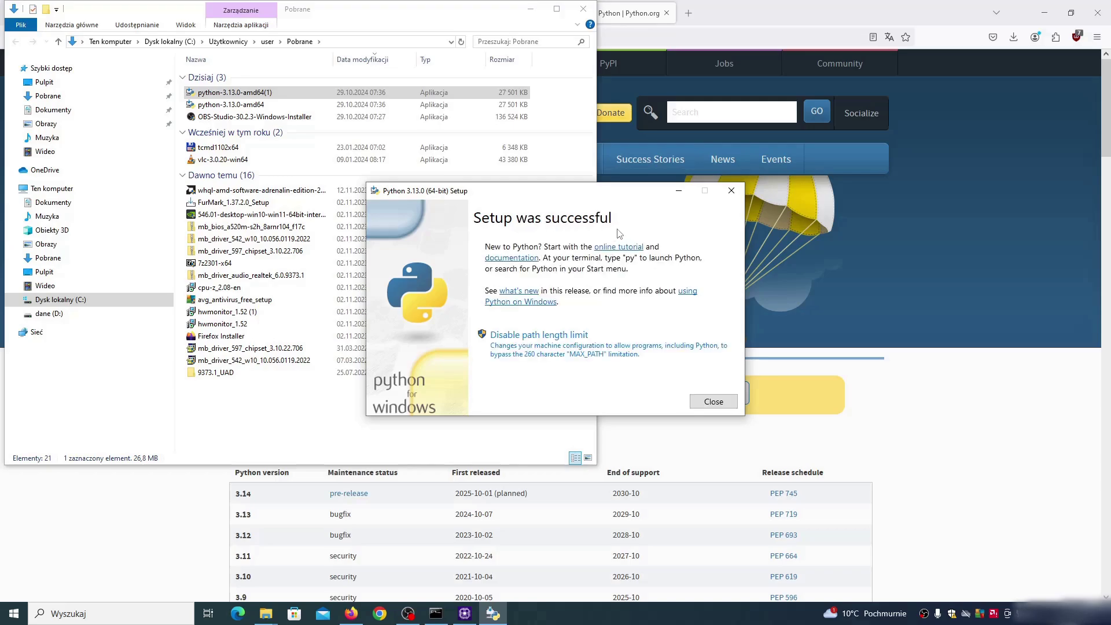
left_click(568, 347)
Step: Close the finished Python setup and the Downloads folder window
left_click(710, 402)
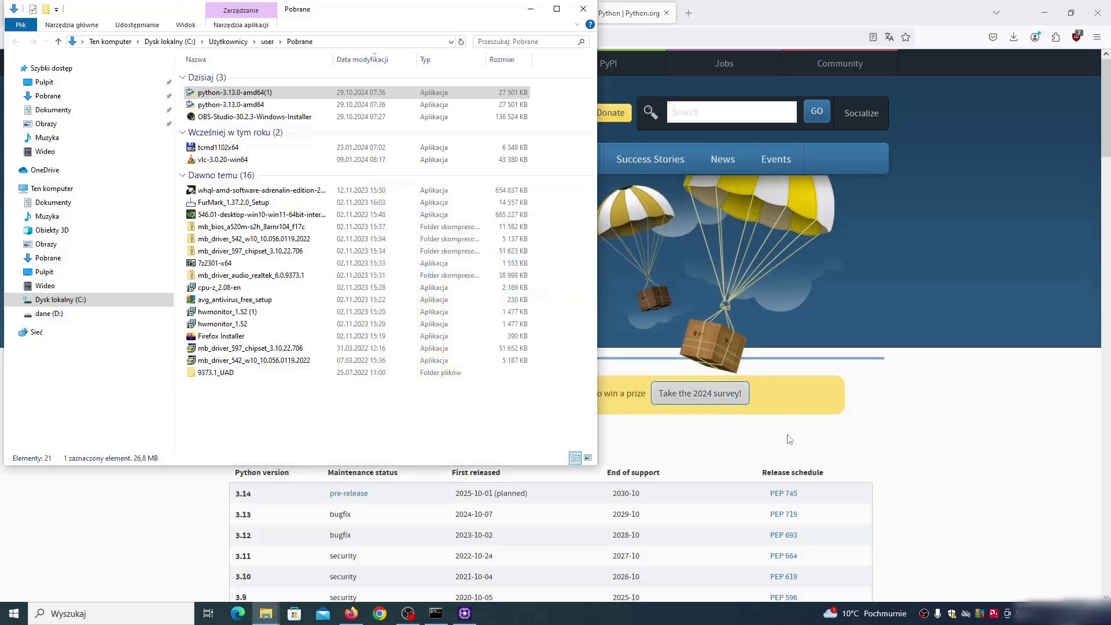
left_click_drag(416, 19, 534, 52)
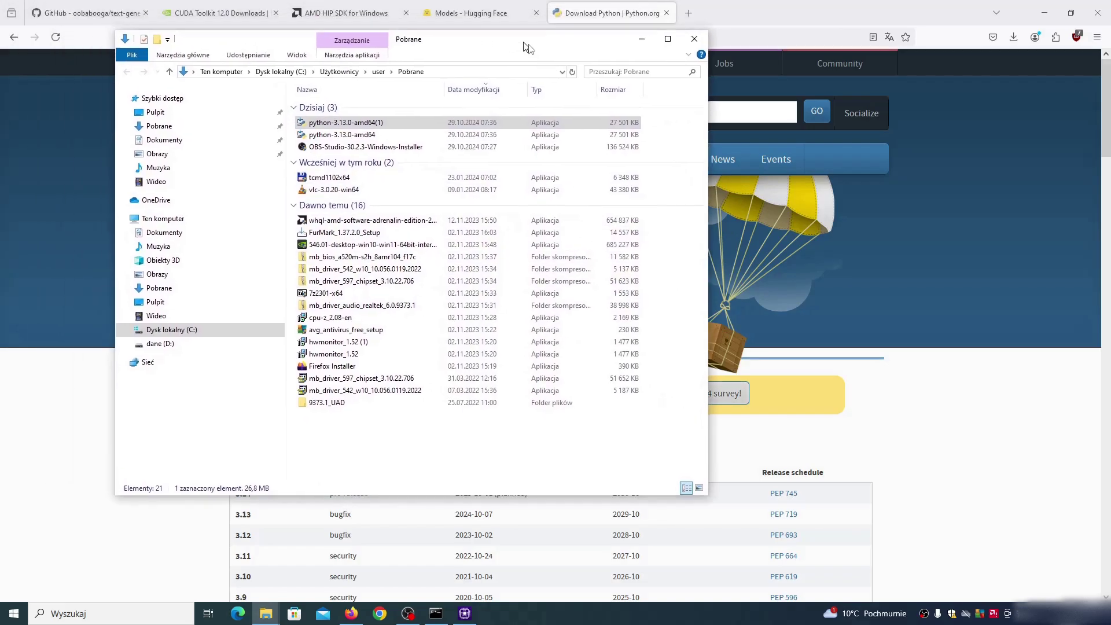
left_click(701, 42)
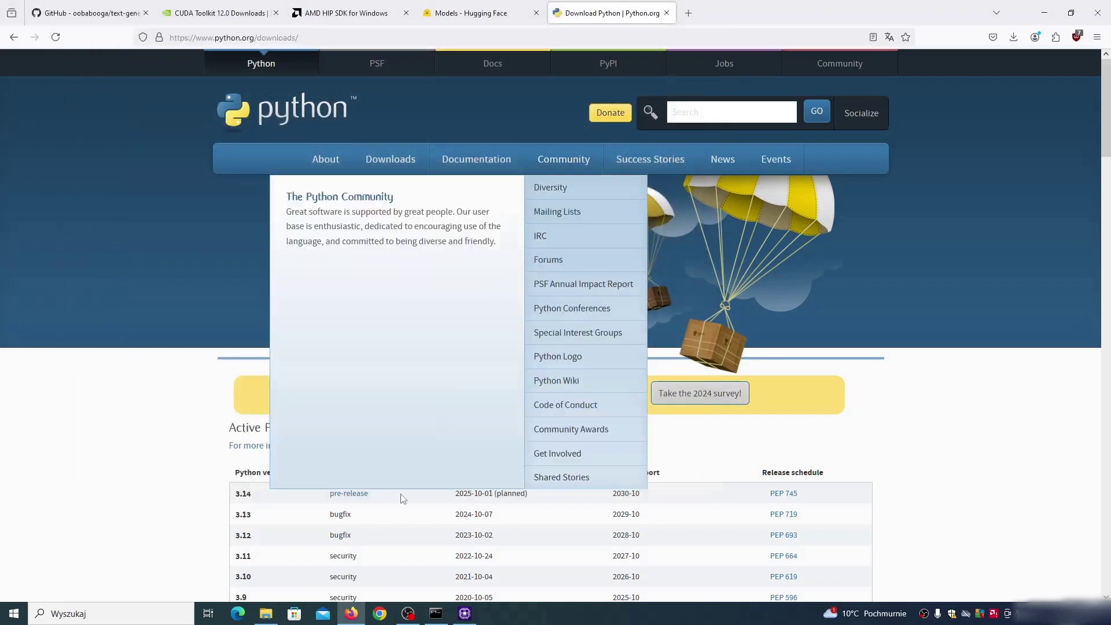
Step: Launch Python 3.13 (64-bit) and exit both consoles with quit()
left_click(72, 614)
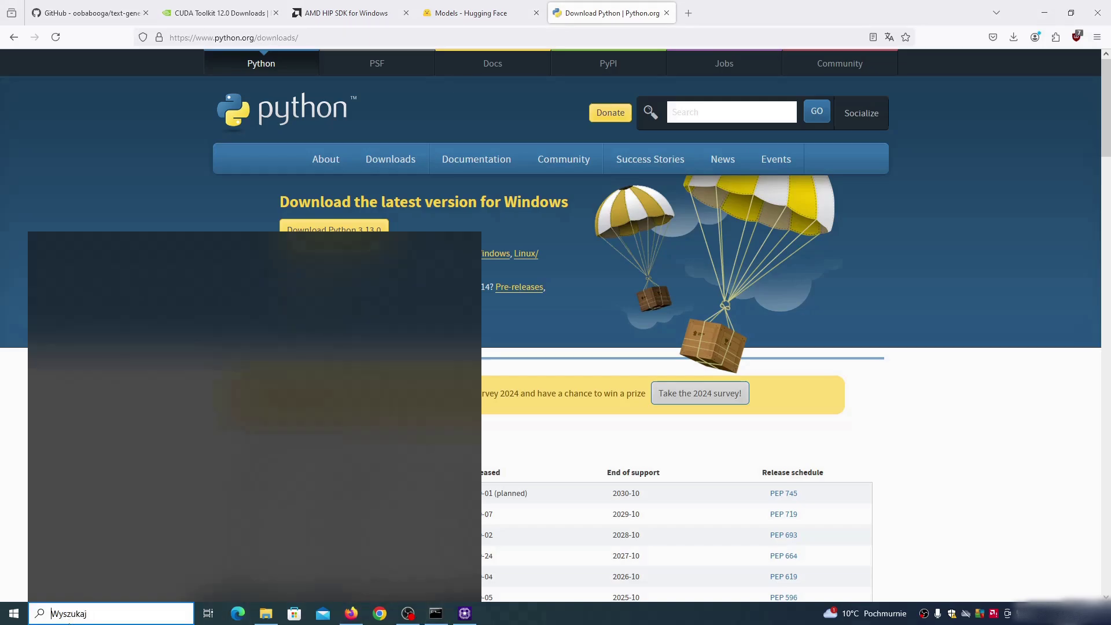
type("pyth")
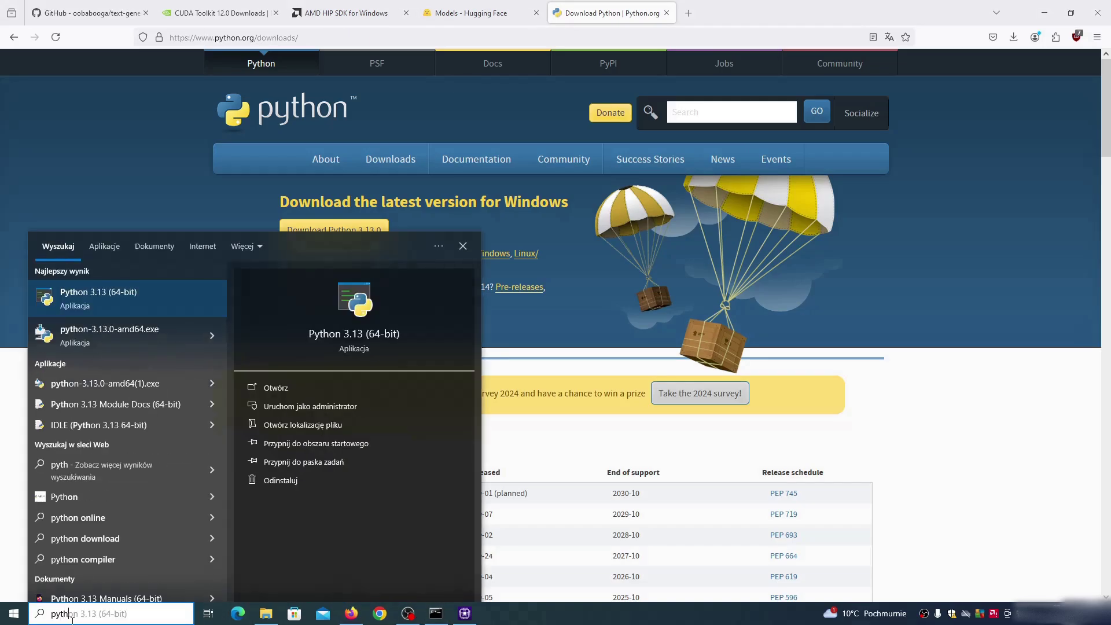
left_click(340, 335)
type("quit(")
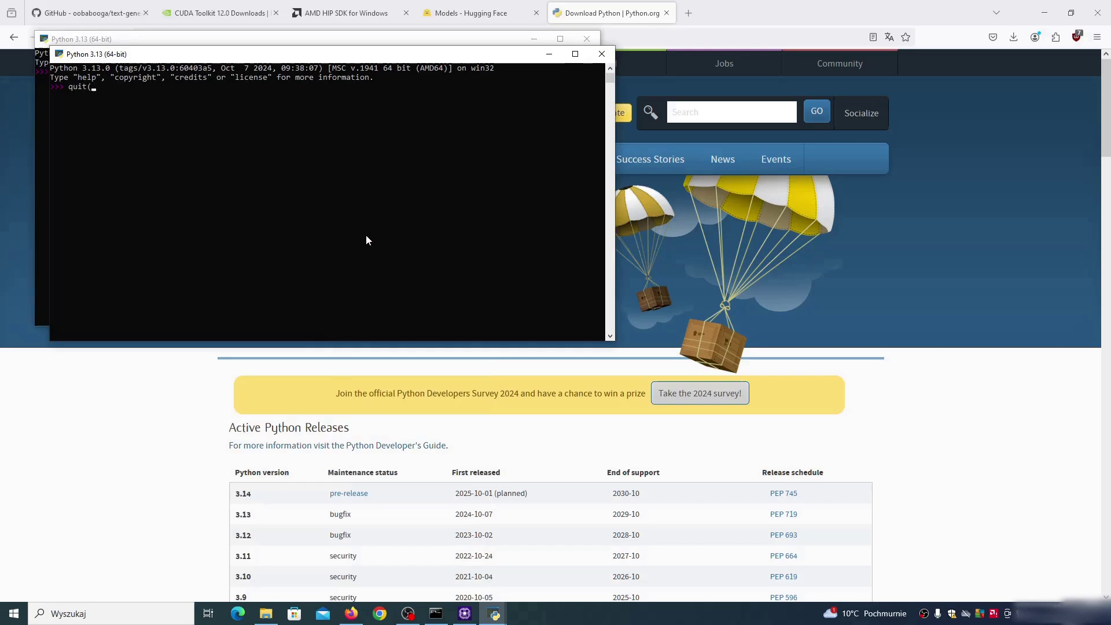
type(")")
key("Return")
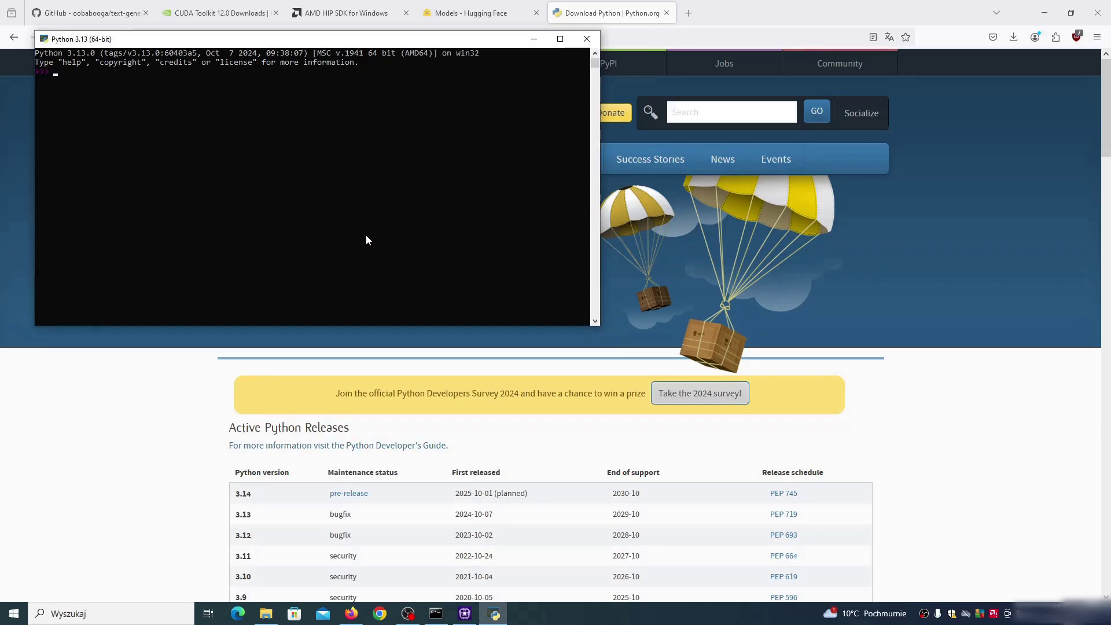
type("quit()")
key("Return")
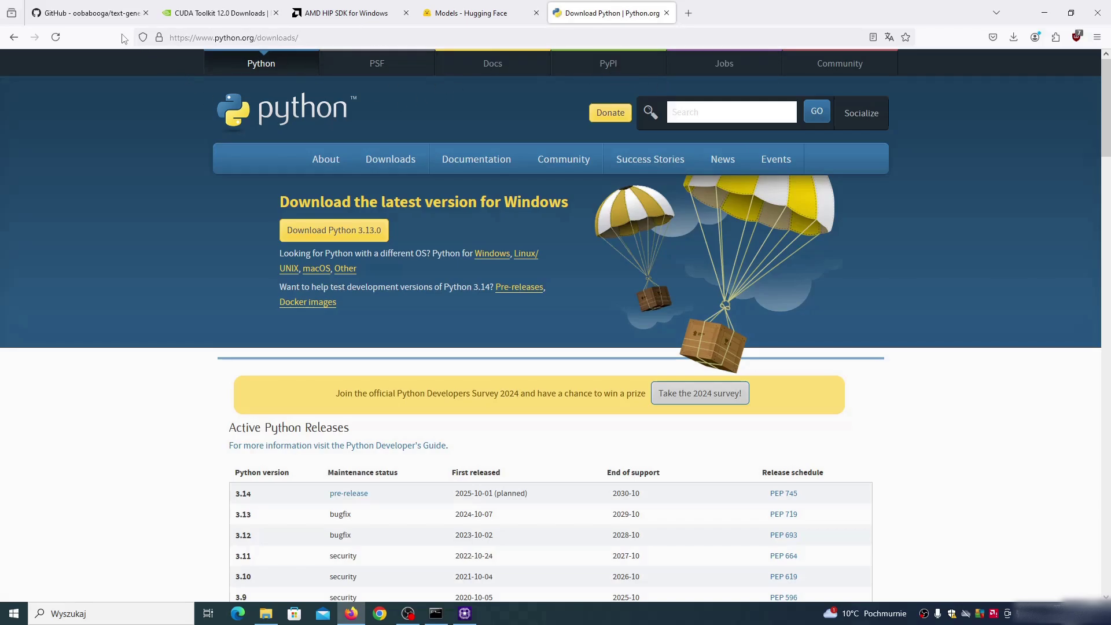
Step: Download the text-generation-webui repository zip via the README's 'download the repository' link
left_click(94, 17)
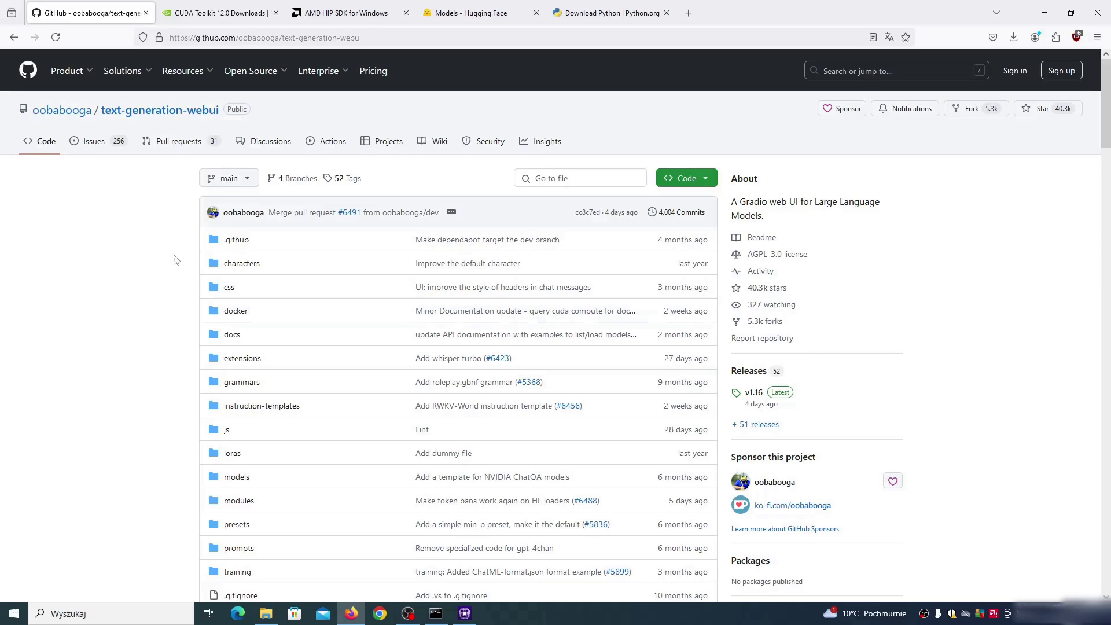
scroll(153, 232, "down", 3)
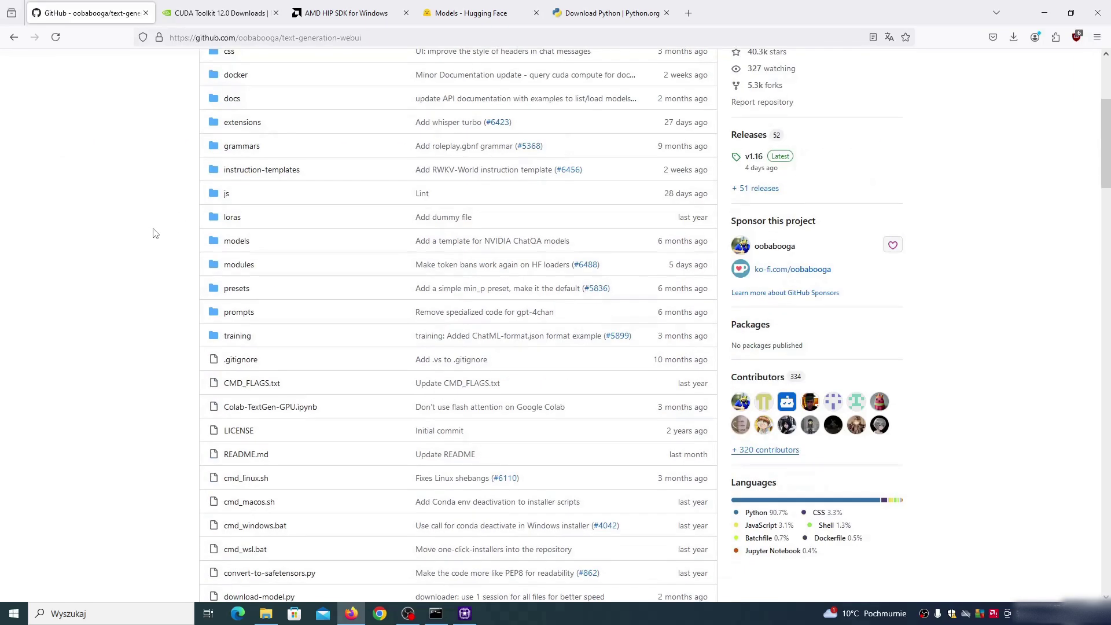
scroll(153, 232, "down", 4)
scroll(181, 240, "down", 5)
scroll(511, 288, "down", 3)
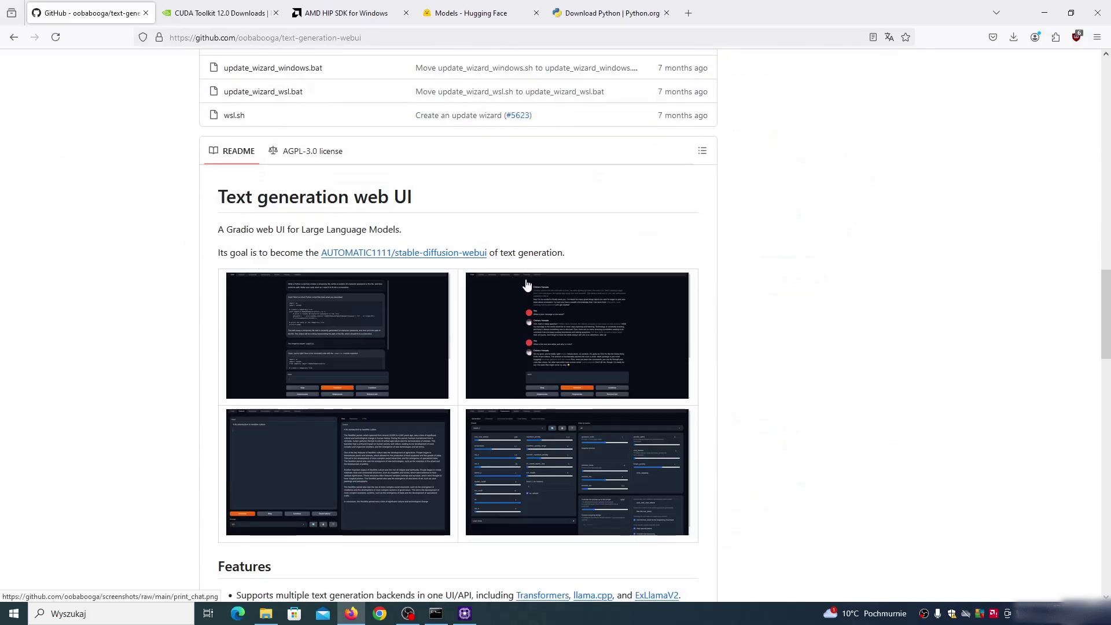
scroll(524, 282, "down", 4)
scroll(522, 278, "down", 3)
scroll(522, 274, "down", 1)
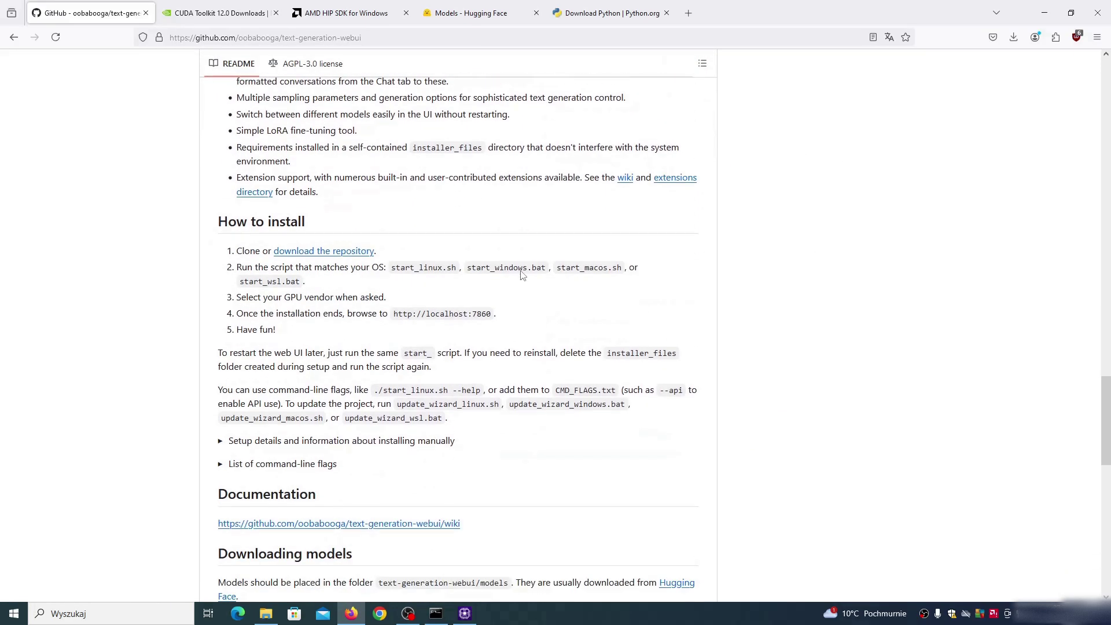
scroll(522, 274, "down", 1)
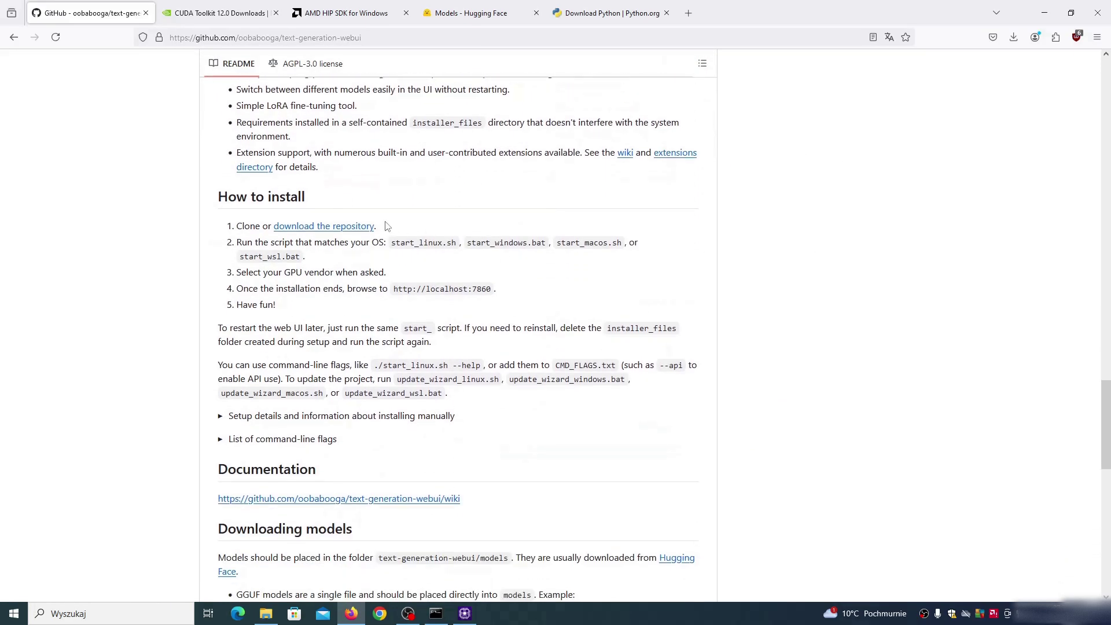
left_click(337, 228)
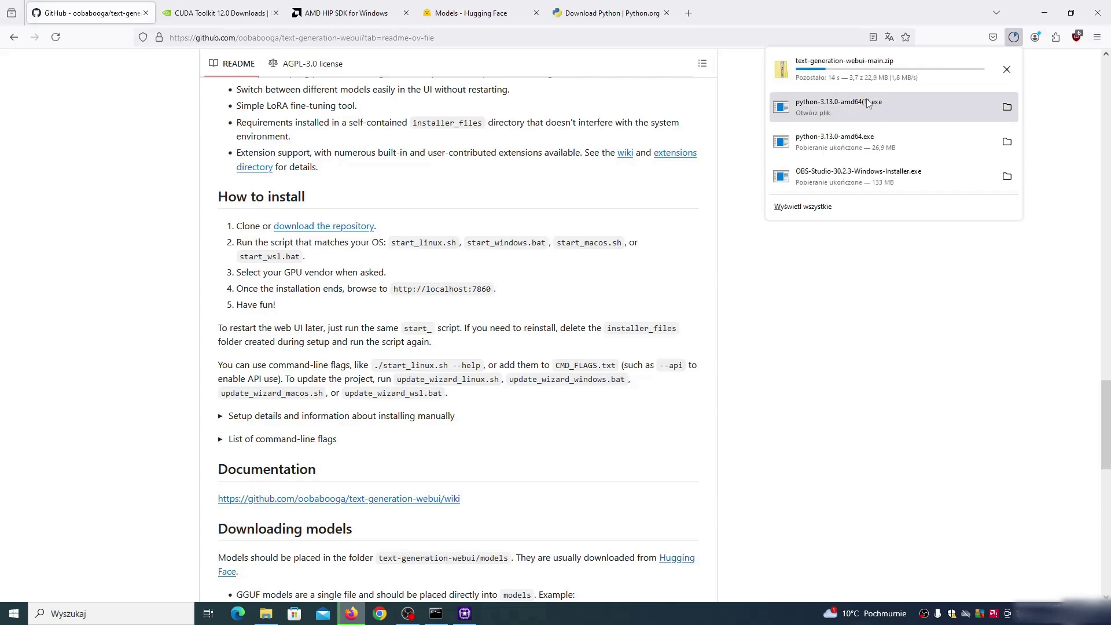
mouse_move(885, 66)
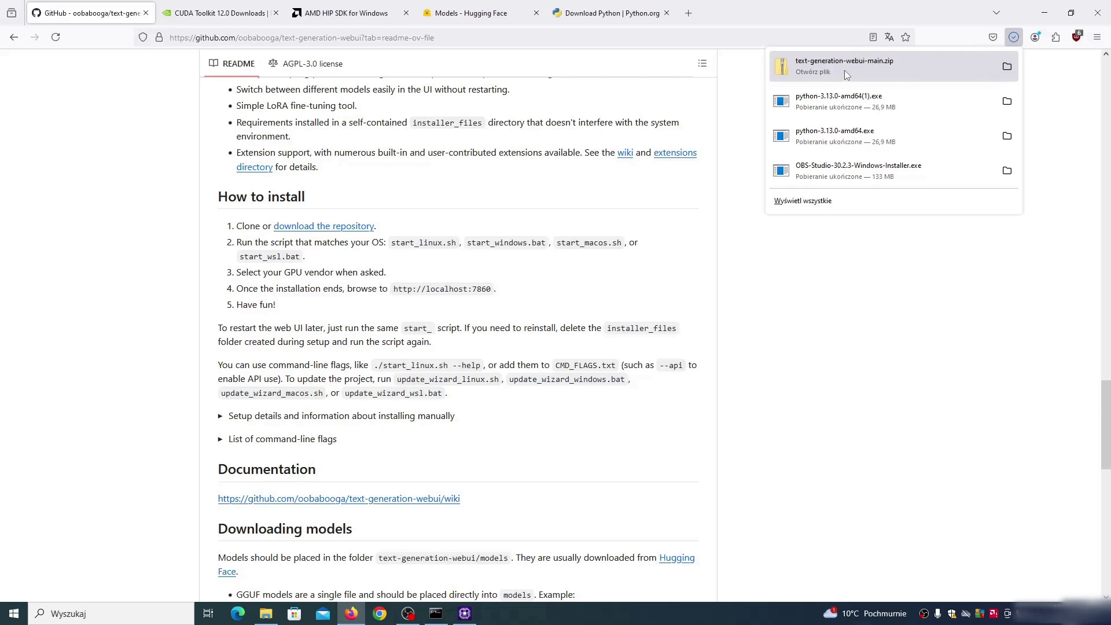
Step: Open text-generation-webui-main.zip in File Explorer and copy the text-generation-webui-main folder
left_click(844, 71)
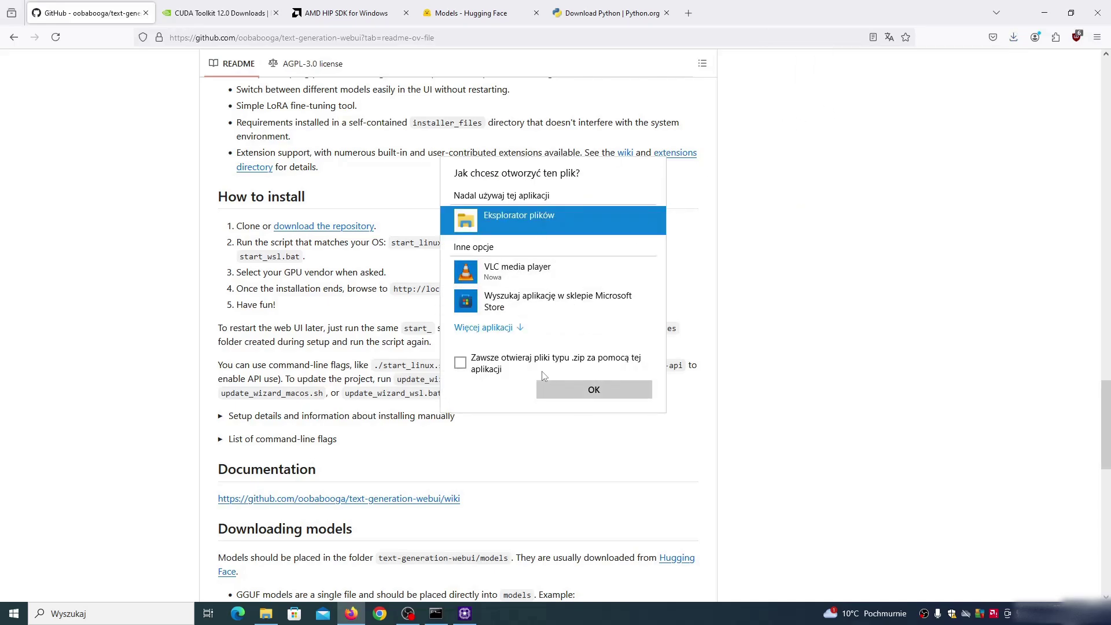
left_click(581, 392)
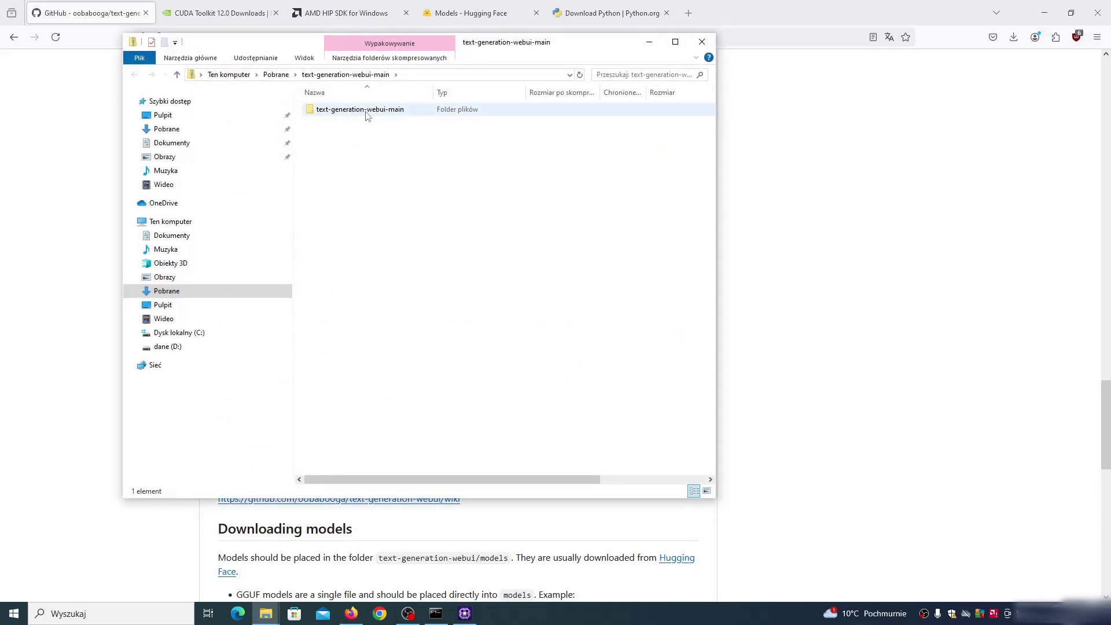
left_click(369, 113)
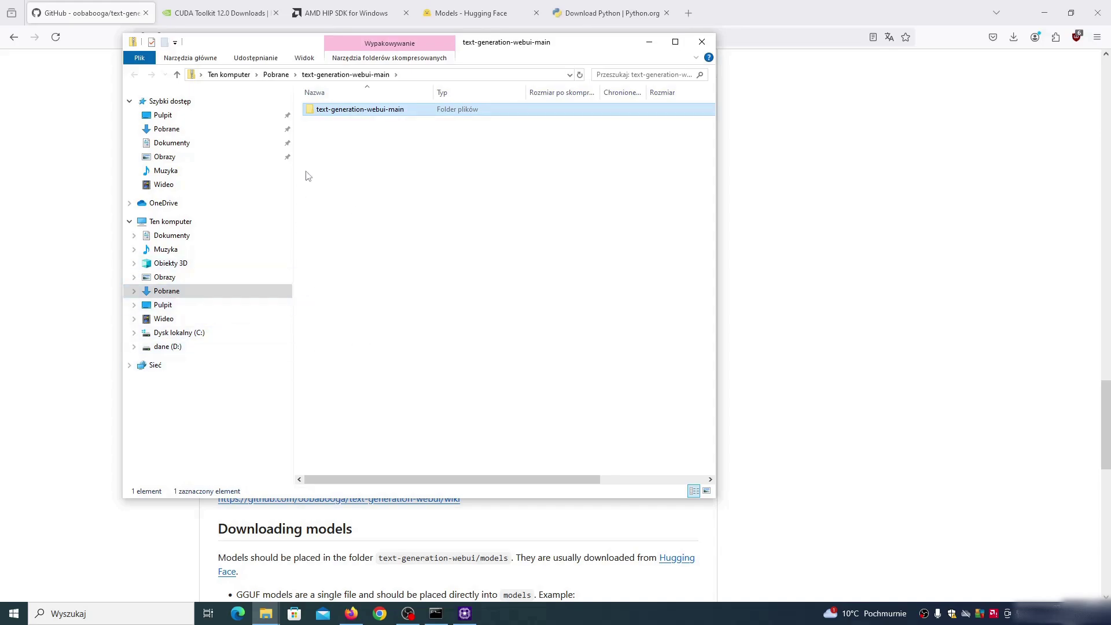
right_click(341, 114)
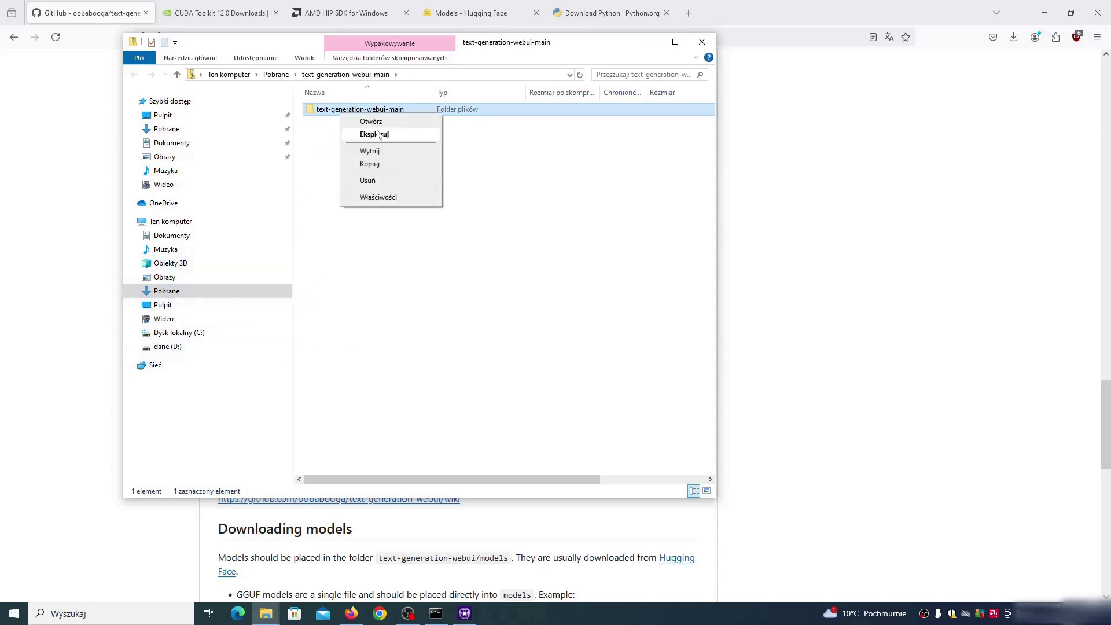
left_click(375, 167)
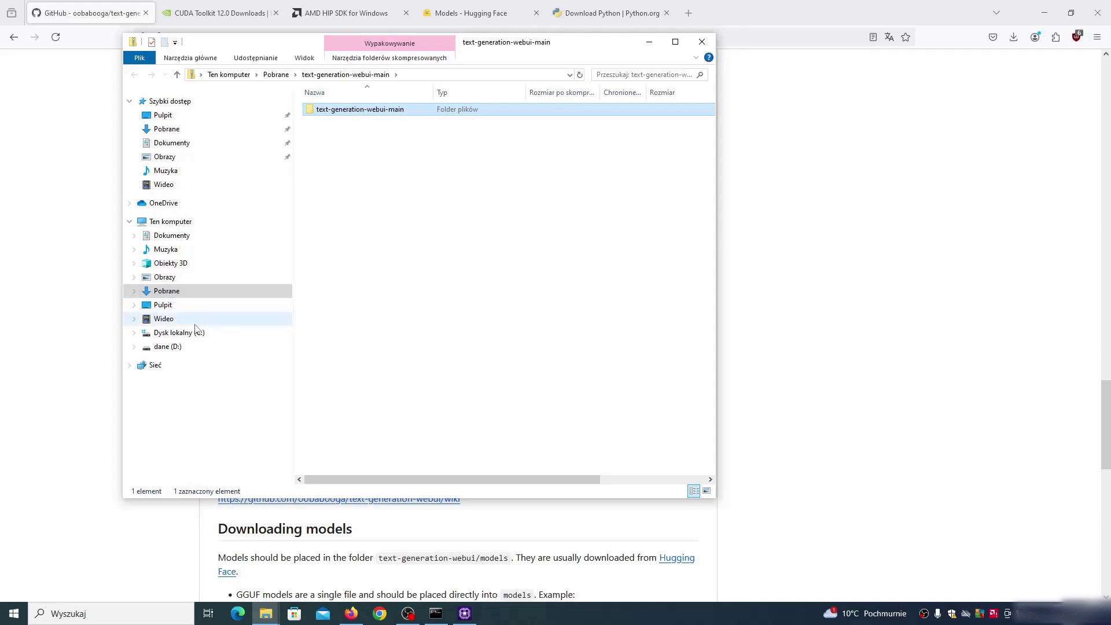
Step: Create an AI folder on drive D, paste text-generation-webui-main into it, and open it
left_click(165, 348)
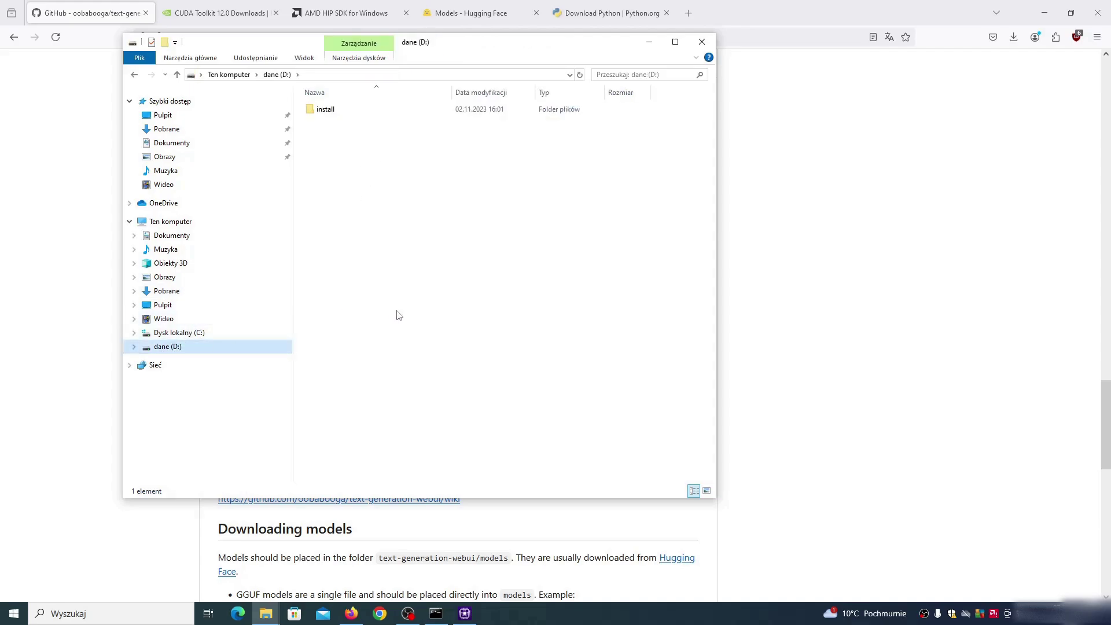
right_click(448, 313)
mouse_move(490, 467)
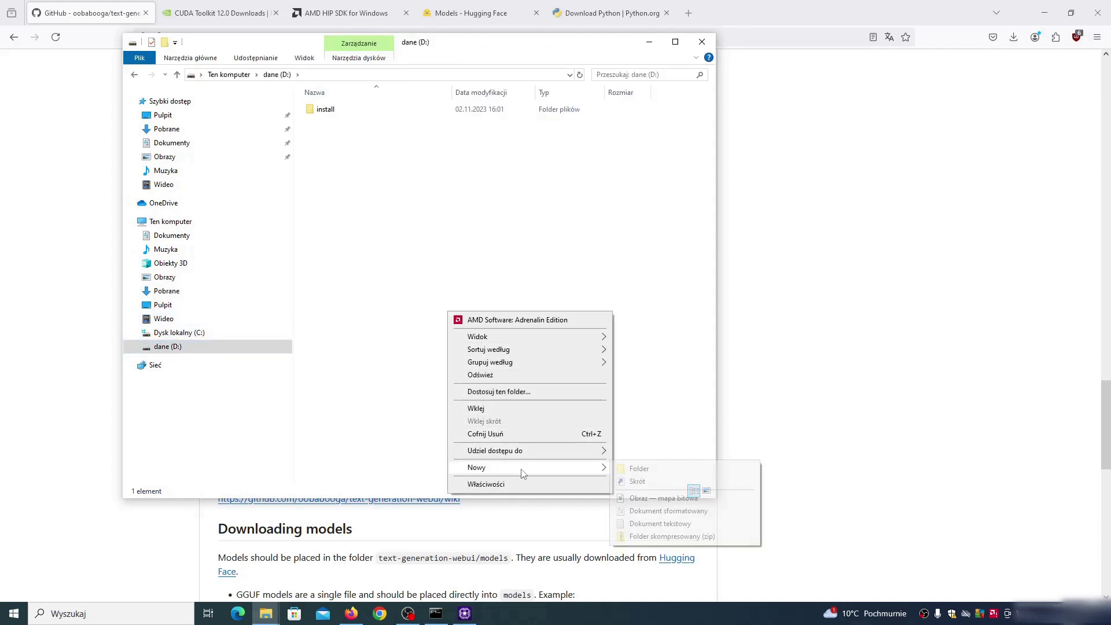
left_click(625, 468)
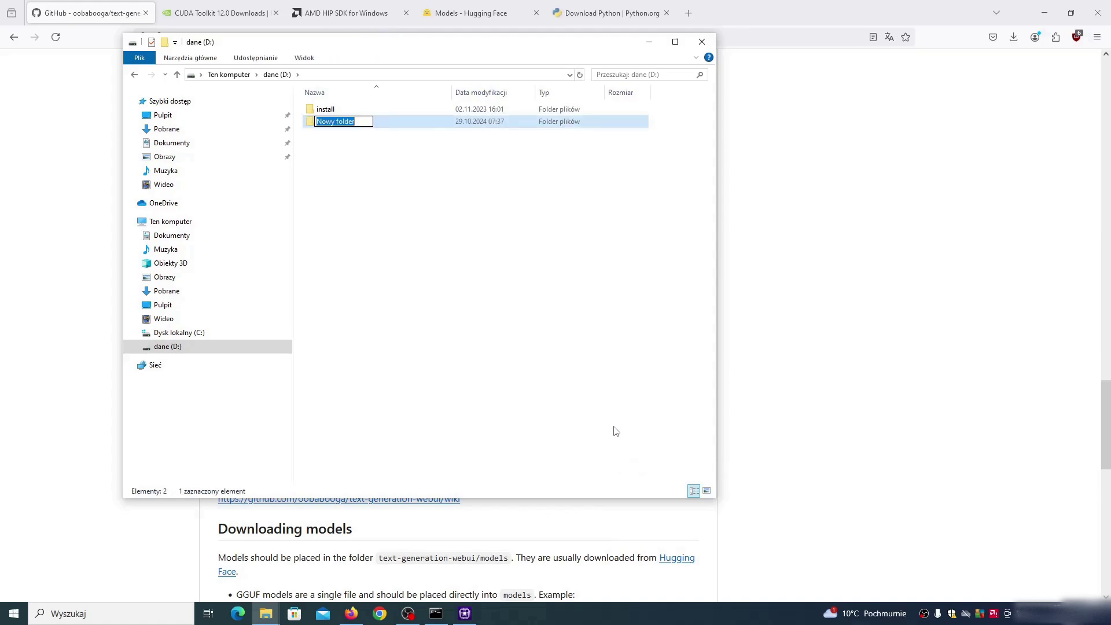
type("AI")
key("Return")
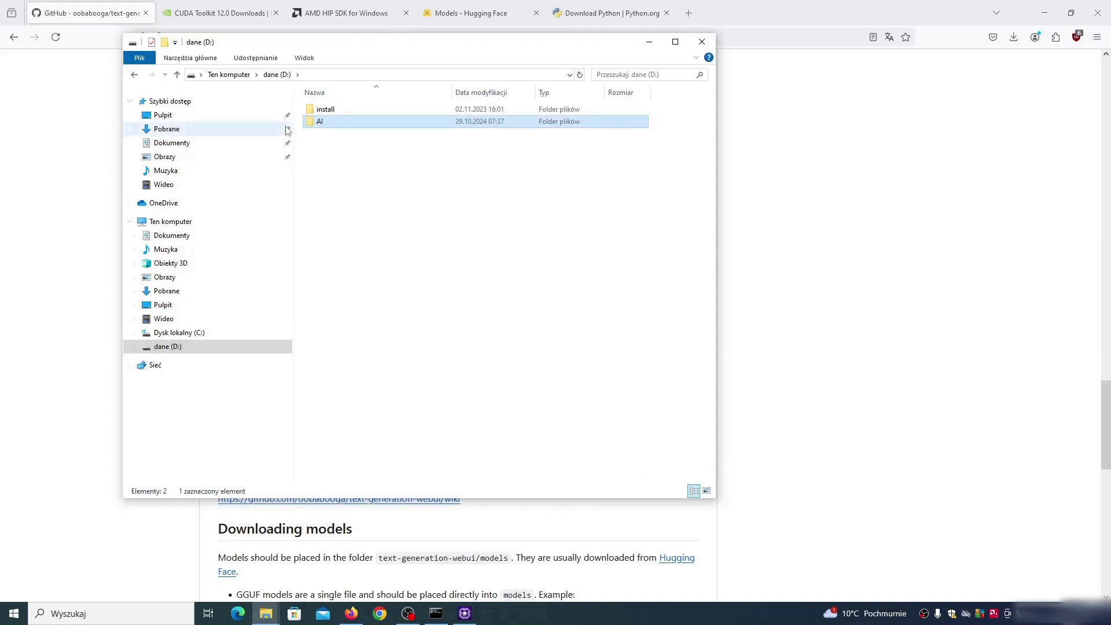
double_click(315, 122)
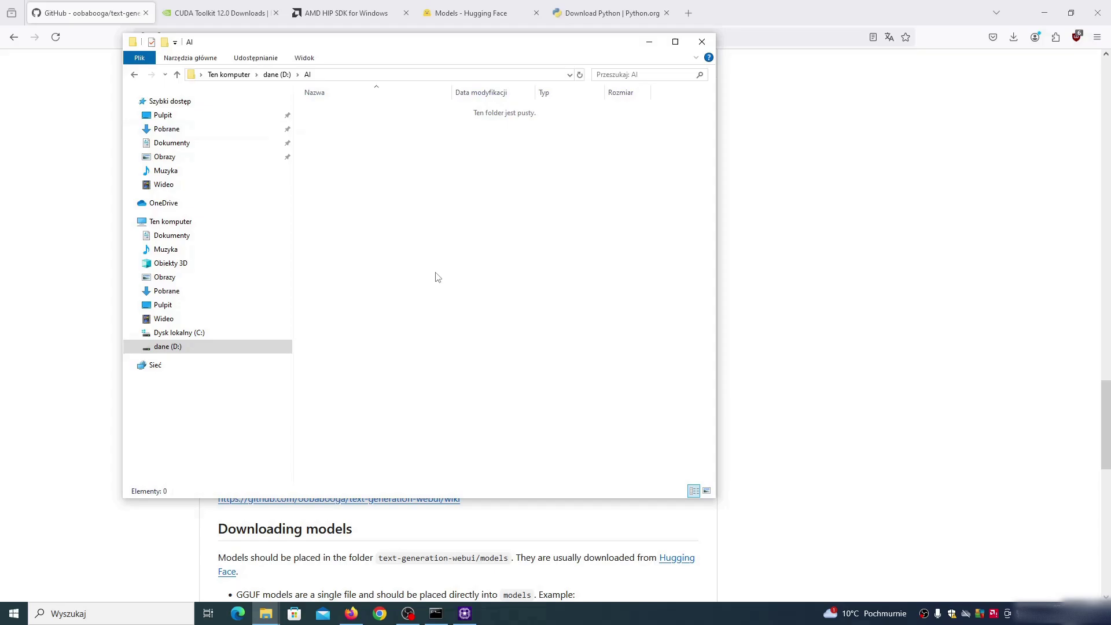
key("ctrl+v")
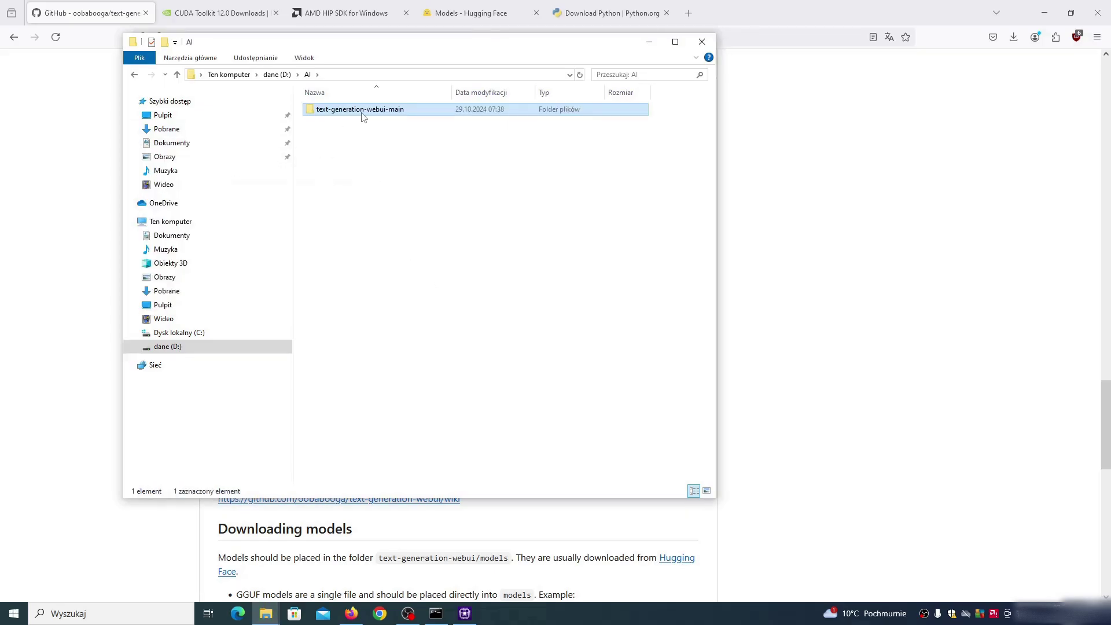
double_click(364, 117)
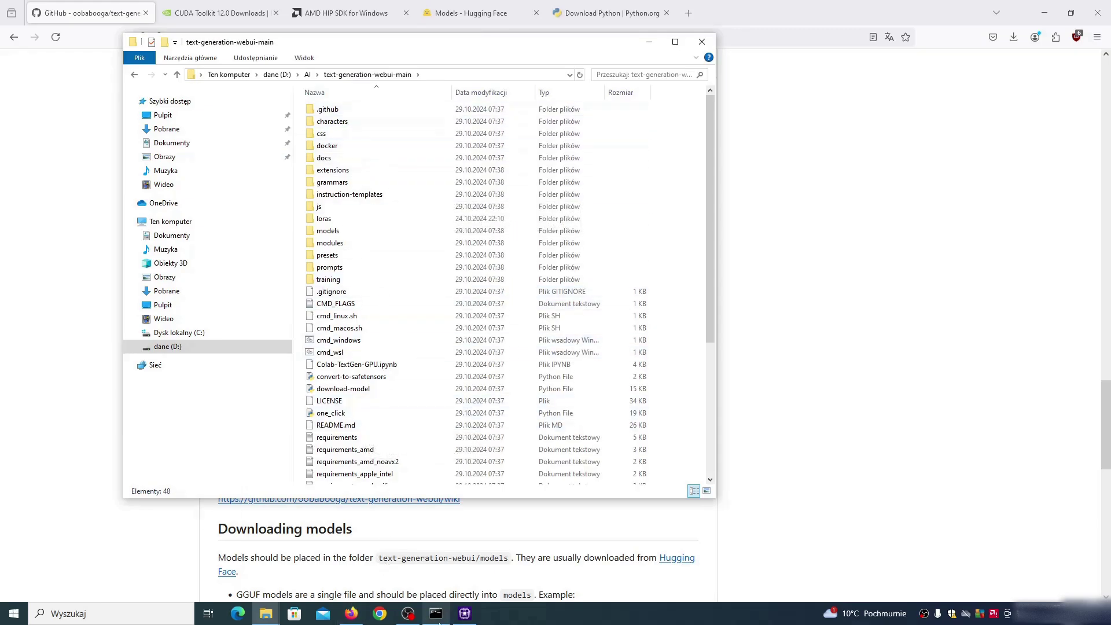
Step: List drive D and the AI folder in the first command window, then close it
left_click(435, 613)
type("dir")
key("Return")
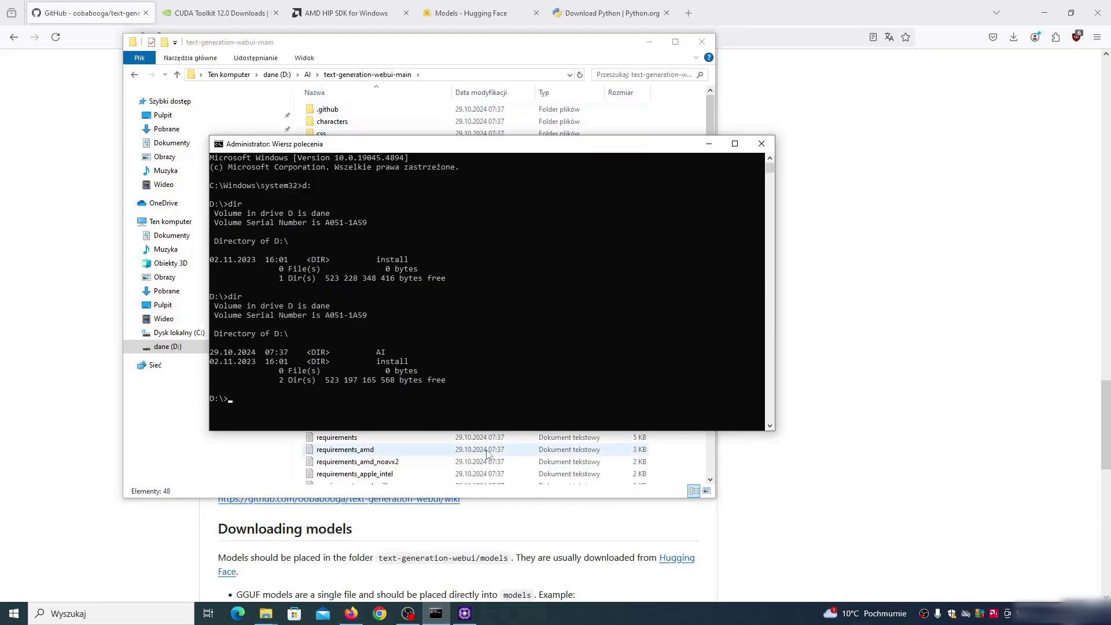
type("cd AI")
key("Return")
type("r")
key("Return")
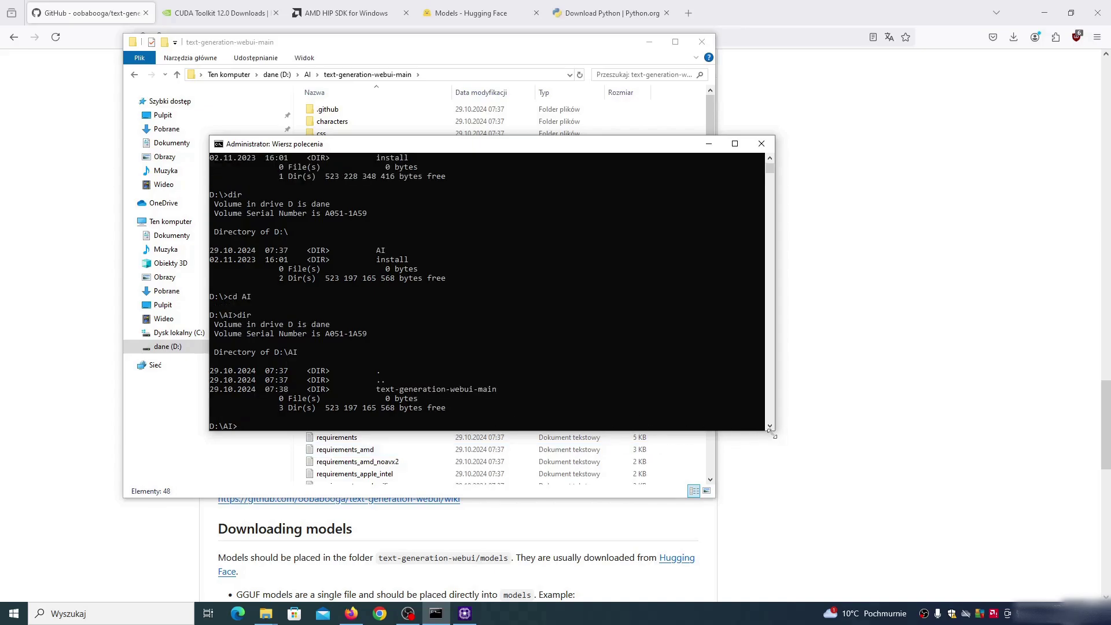
left_click_drag(774, 430, 1034, 553)
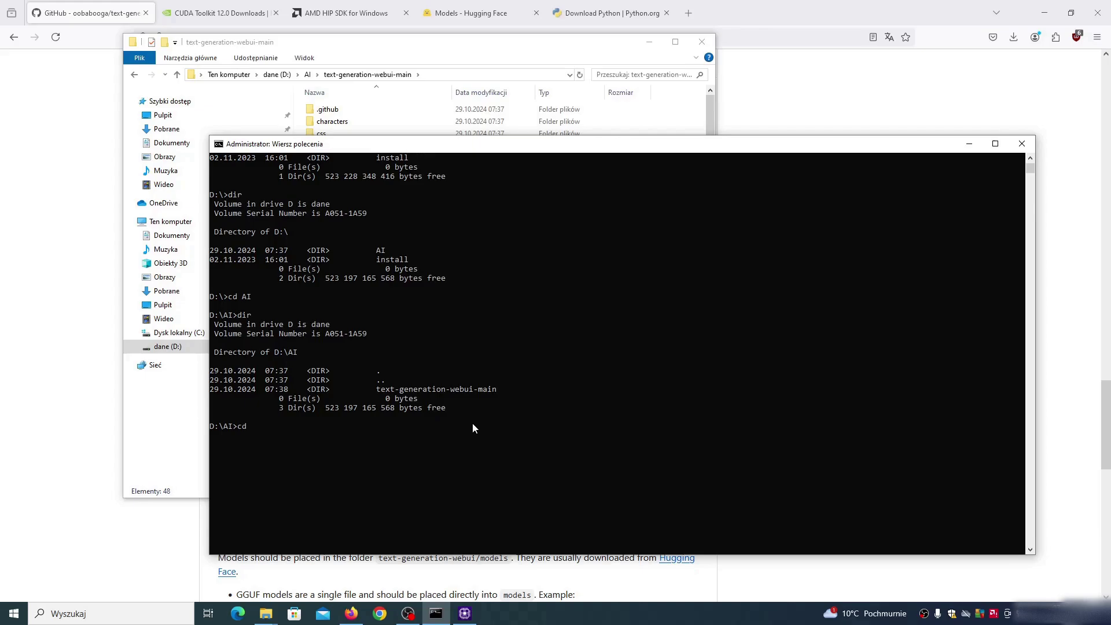
left_click(1027, 141)
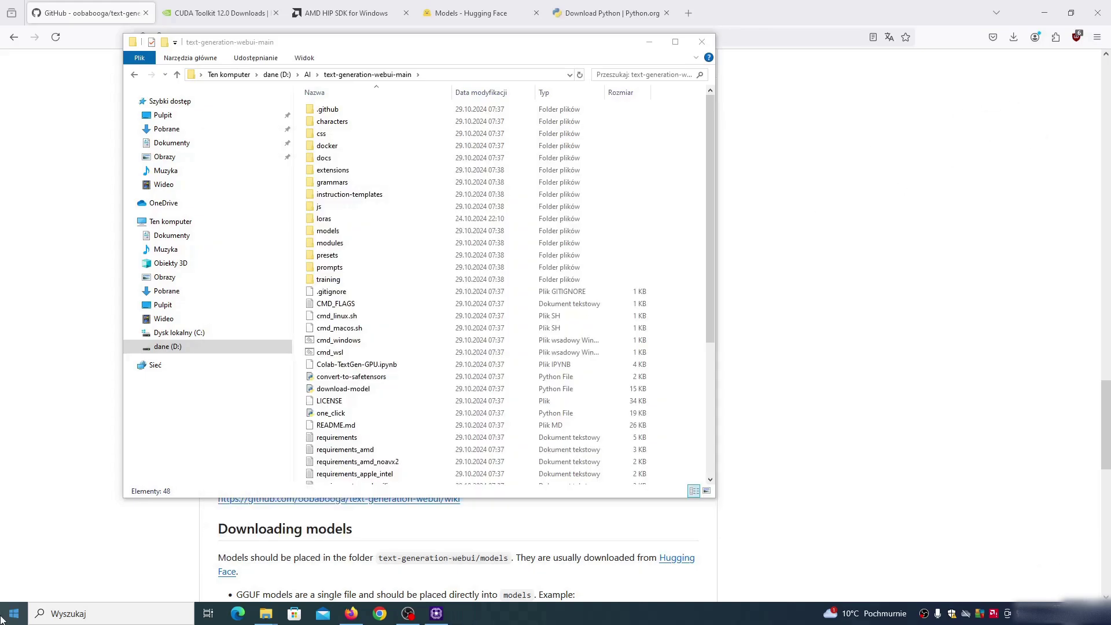
Step: In a new command prompt, navigate to D:\AI\text-generation-webui-main and list its files
left_click(30, 617)
type("c")
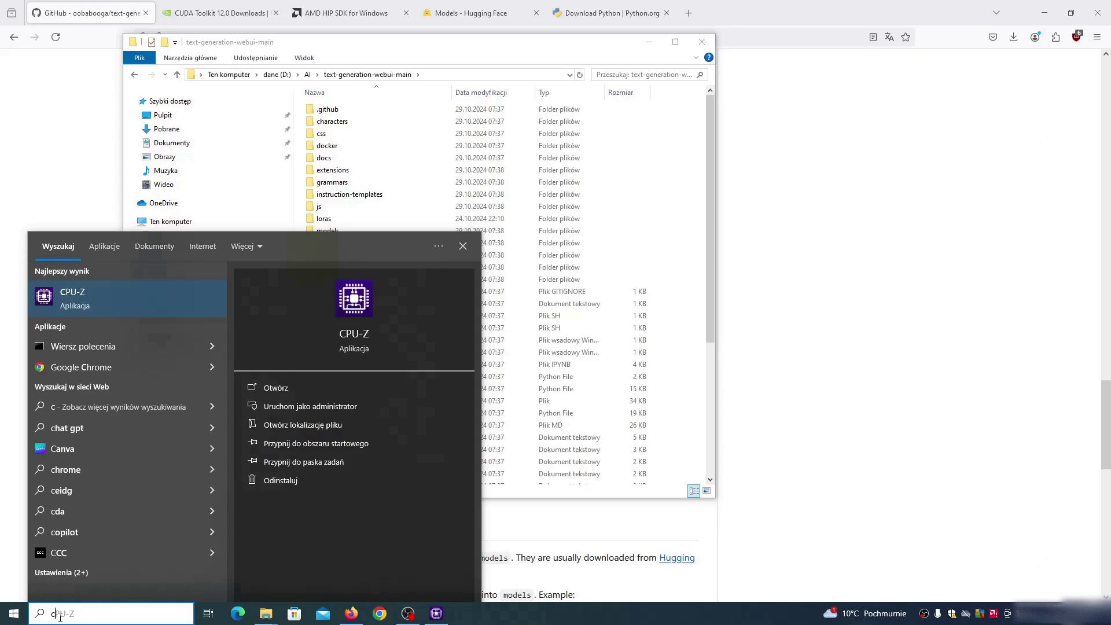
type("md")
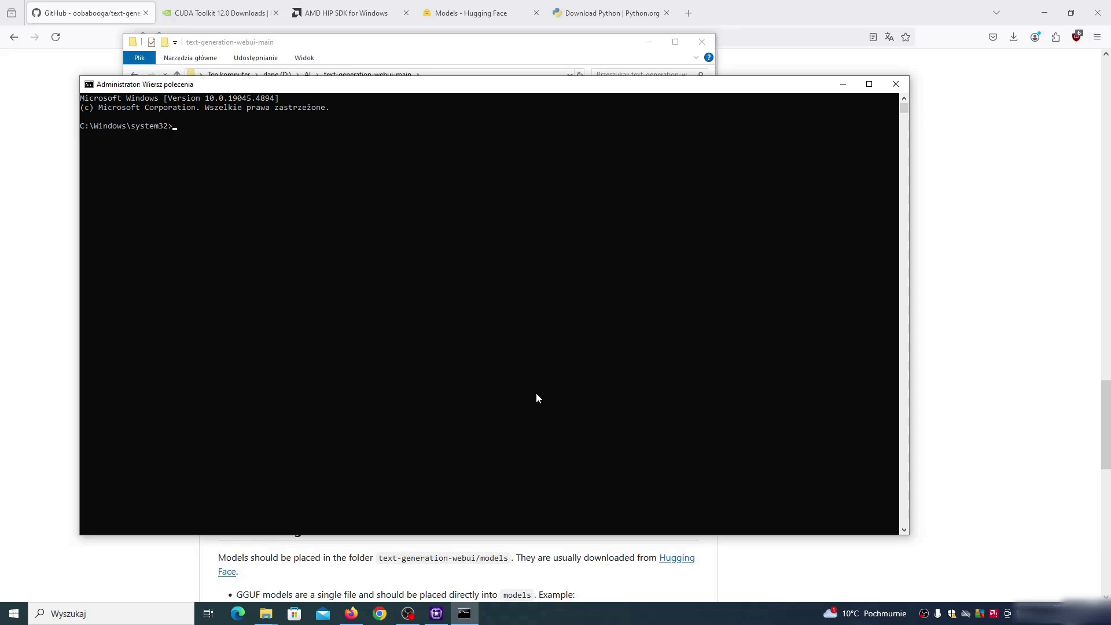
type("d:")
key("Return")
type("ir")
key("Return")
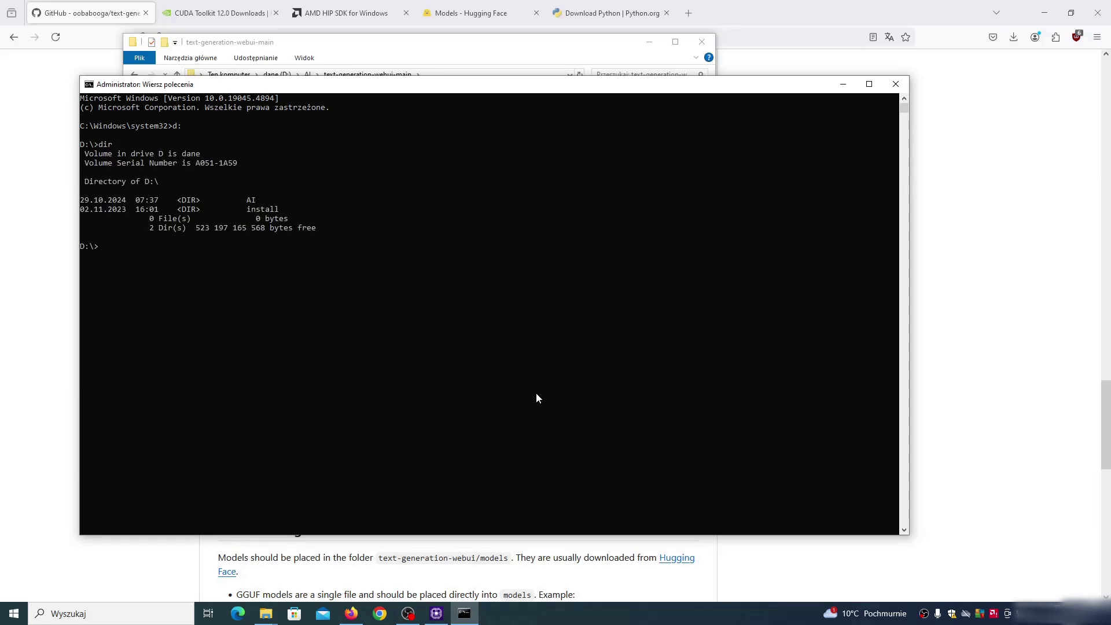
type("cd AI")
key("Return")
type("dir")
key("Return")
type("cd tex")
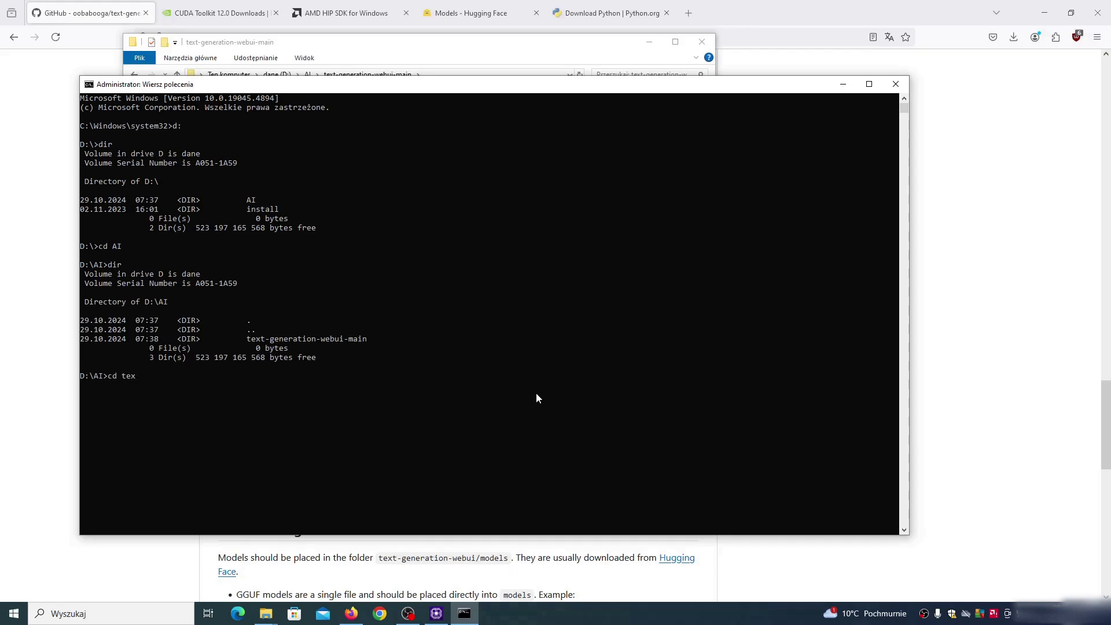
key("Tab")
key("Return")
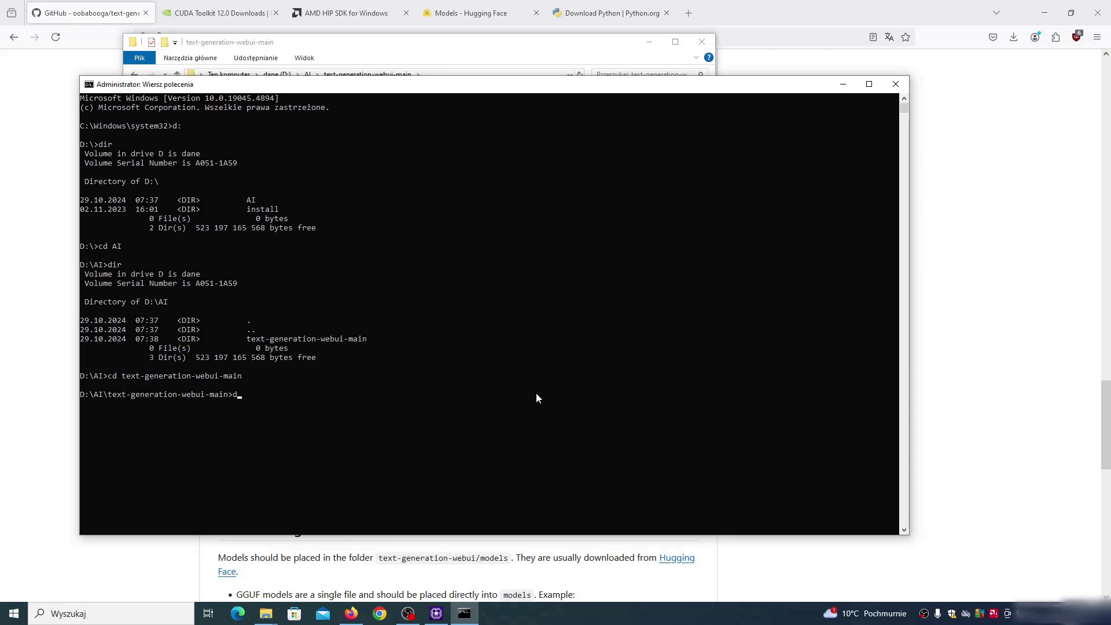
type("ir")
key("Return")
type("sta")
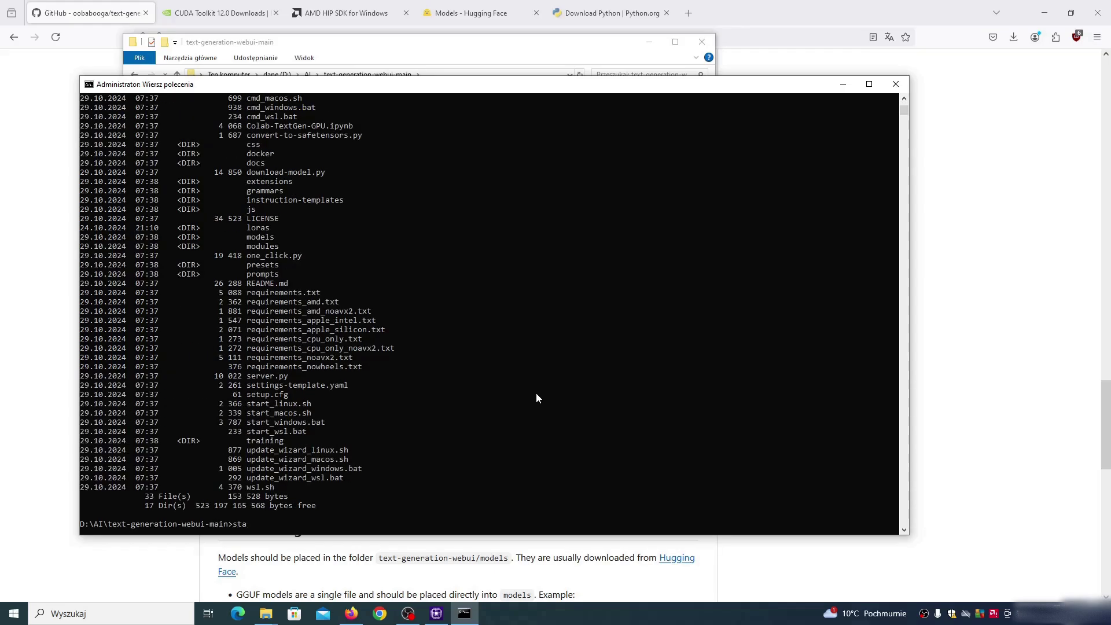
Step: Run start_windows.bat to begin the installation
key("Tab")
key("BackSpace")
key("BackSpace")
key("BackSpace")
key("Tab")
key("Return")
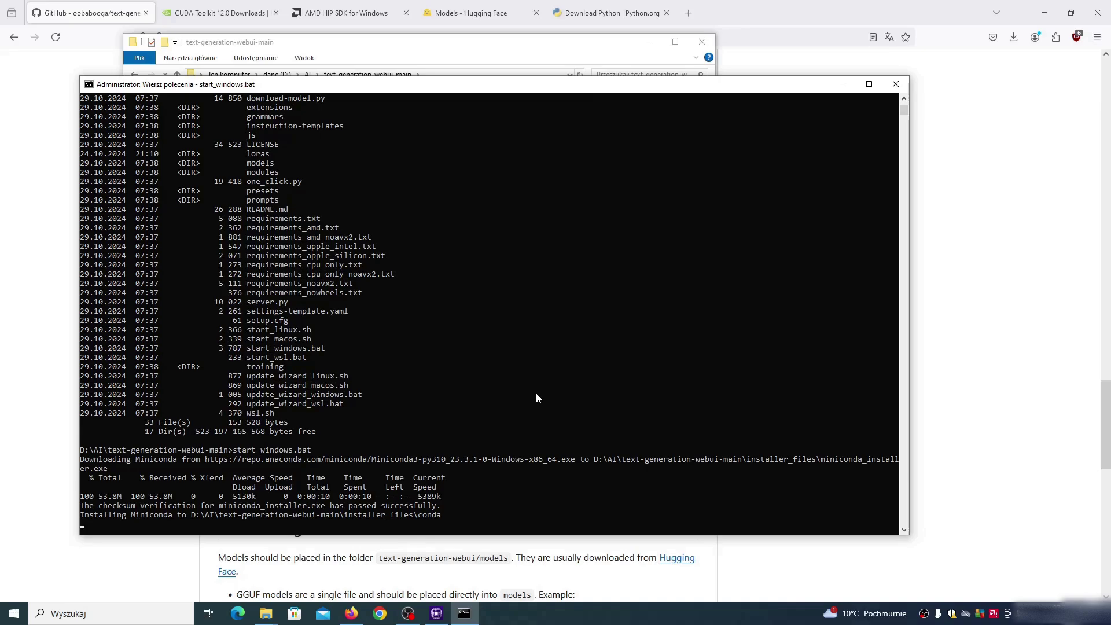
Step: Answer N at the 'What is your GPU?' prompt to install in CPU-only mode
left_click(519, 456)
left_click(545, 508)
key("Escape")
left_click(763, 585)
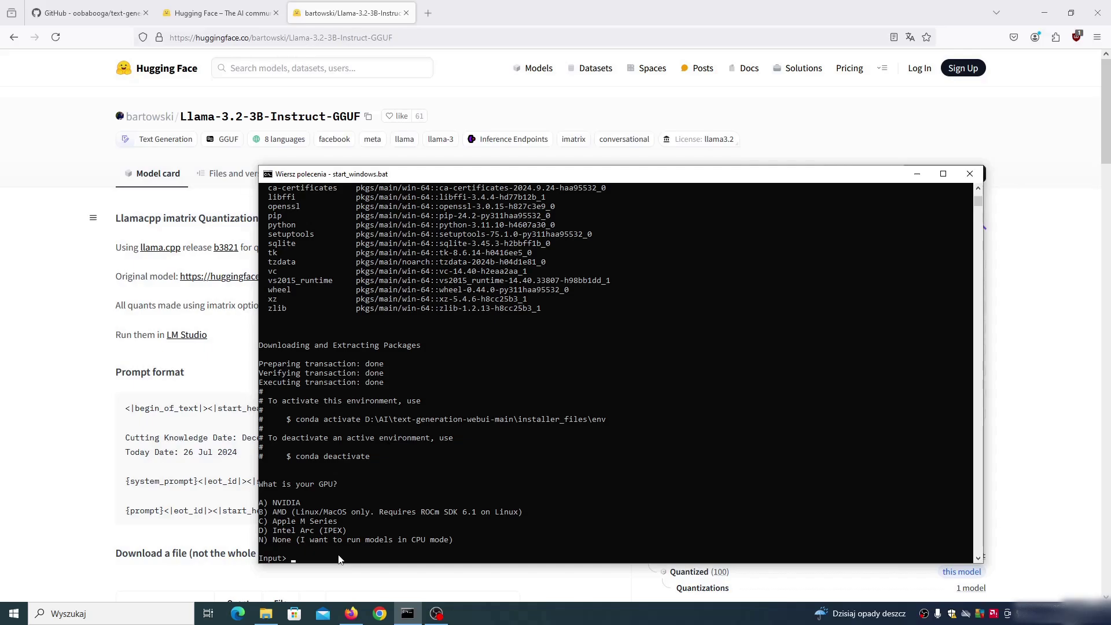
type("N")
key("Return")
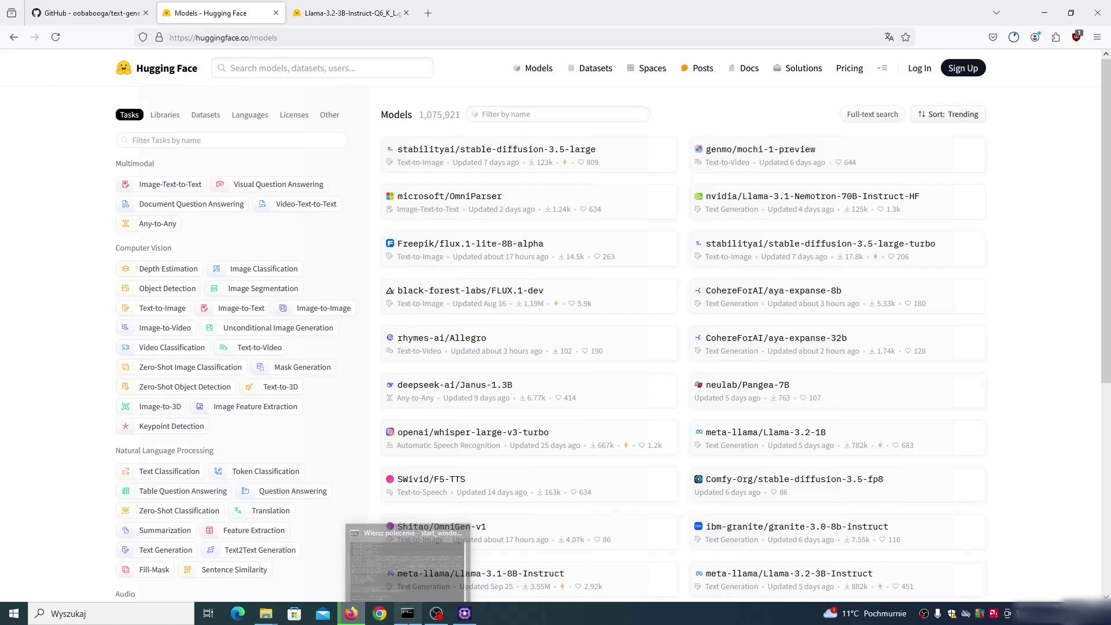
Step: Open 127.0.0.1:7860 in a new tab and confirm the Model dropdown lists no models
left_click(407, 613)
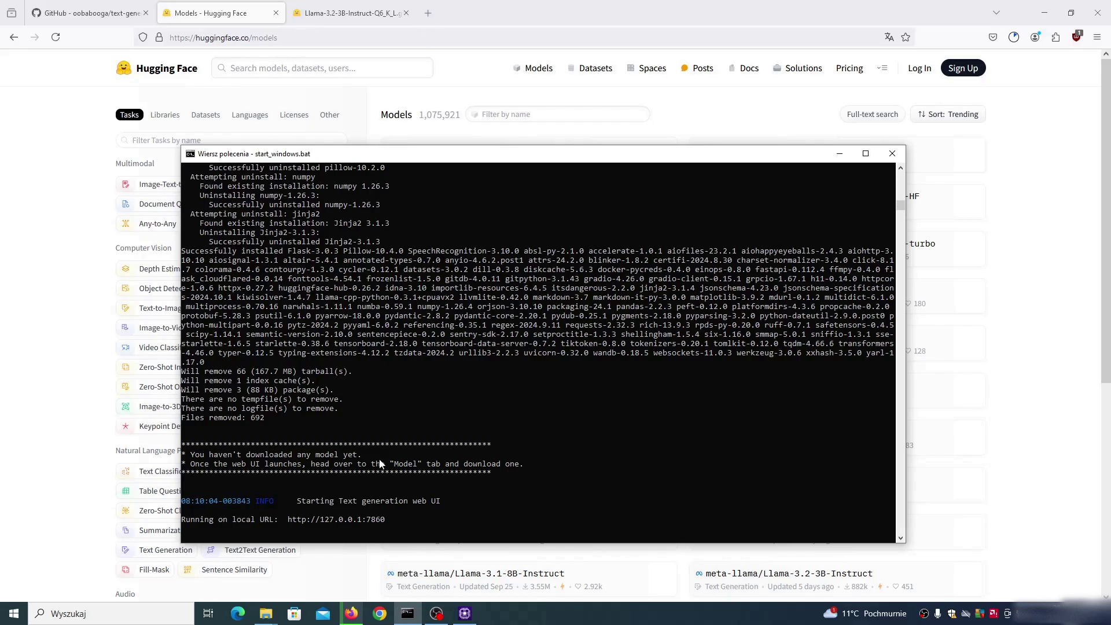
left_click(429, 18)
type("1")
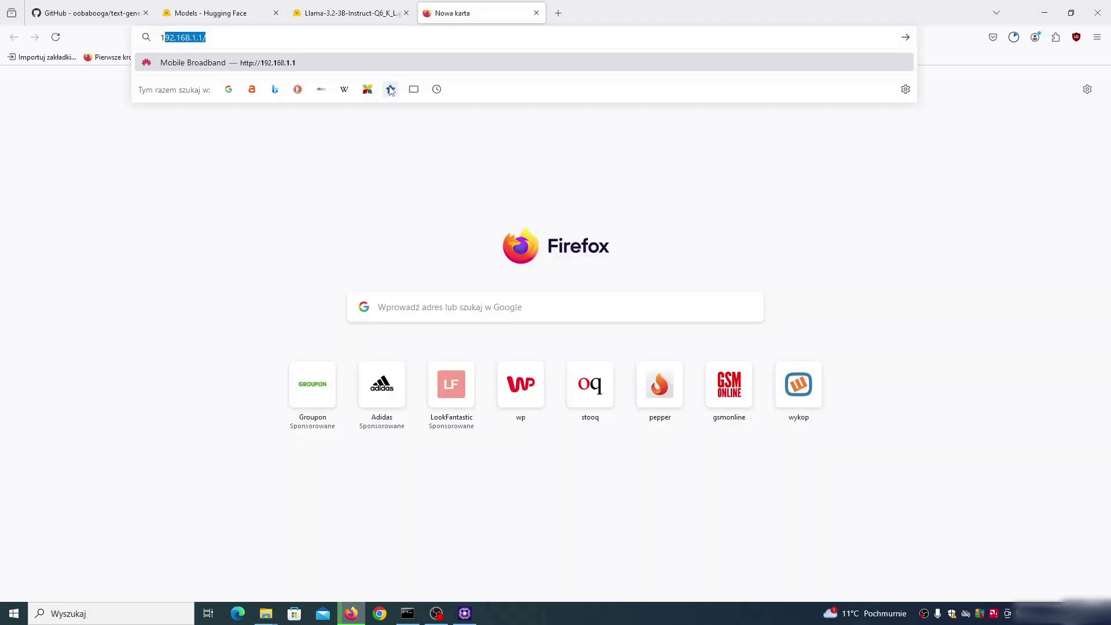
type("27.0.0.1:7860")
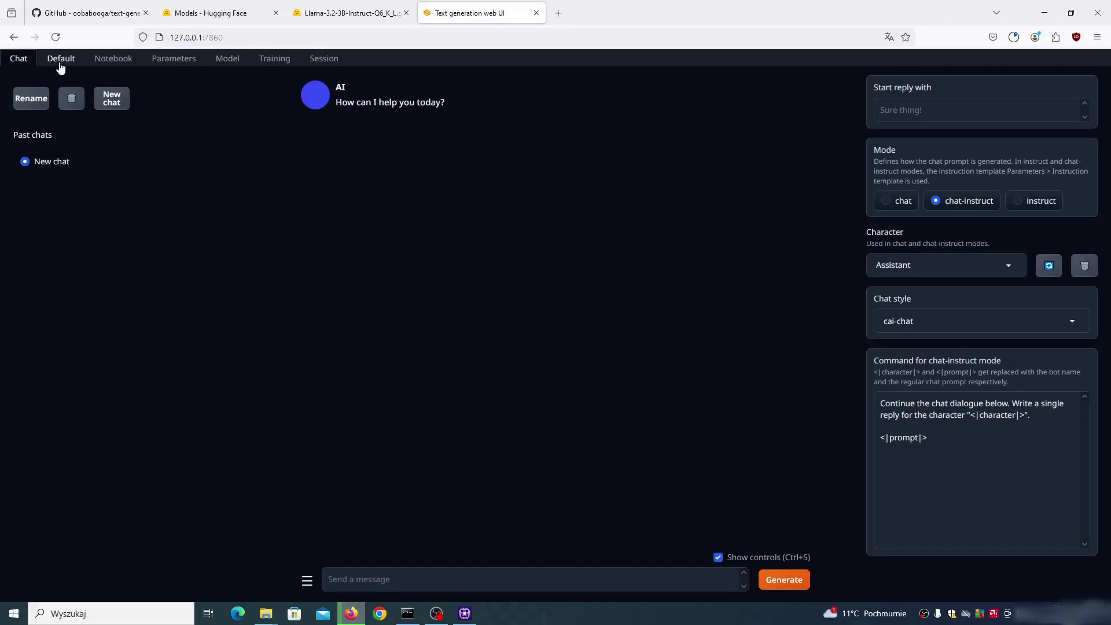
left_click(228, 63)
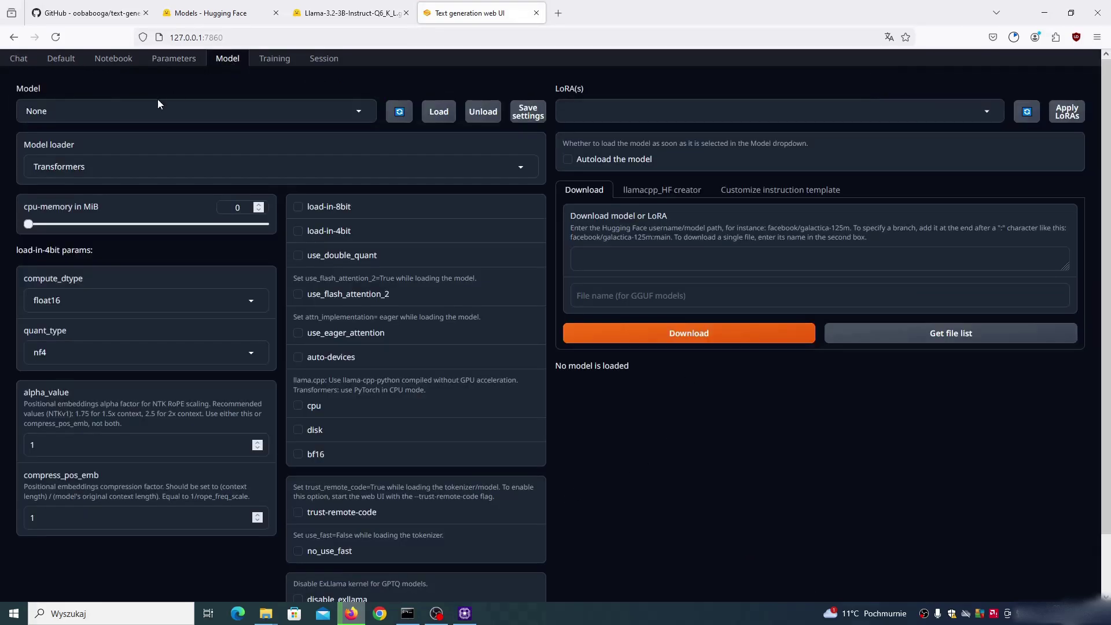
left_click(360, 114)
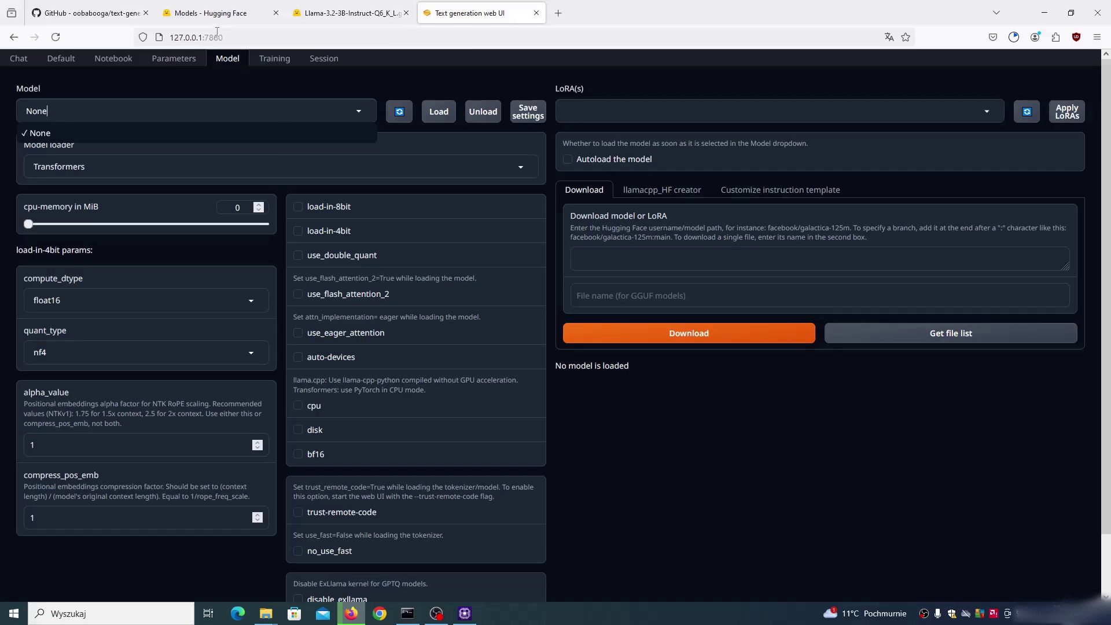
left_click(164, 19)
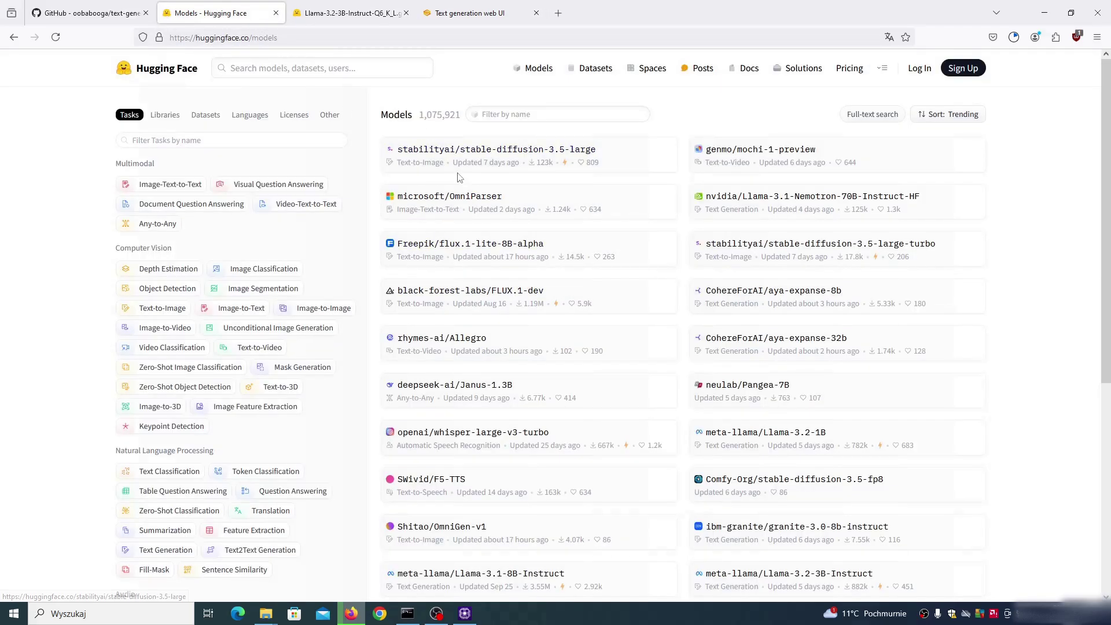
Step: Check the Llama-3.2-3B-Instruct Q6_K_L GGUF download progress, then bring up the webui's models folder
left_click(341, 14)
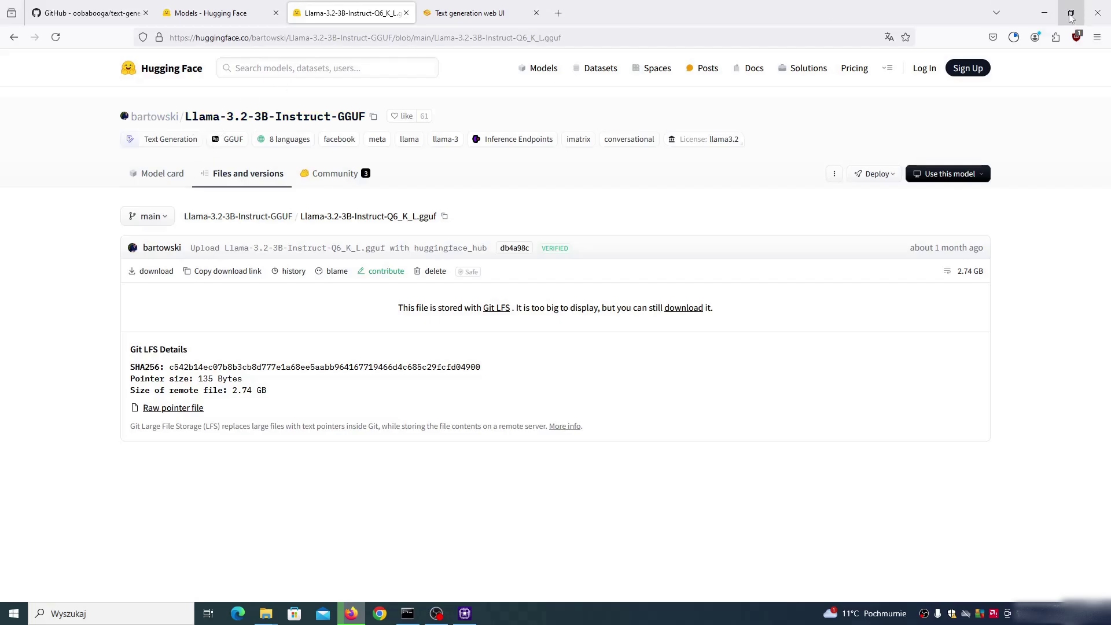
left_click(1013, 36)
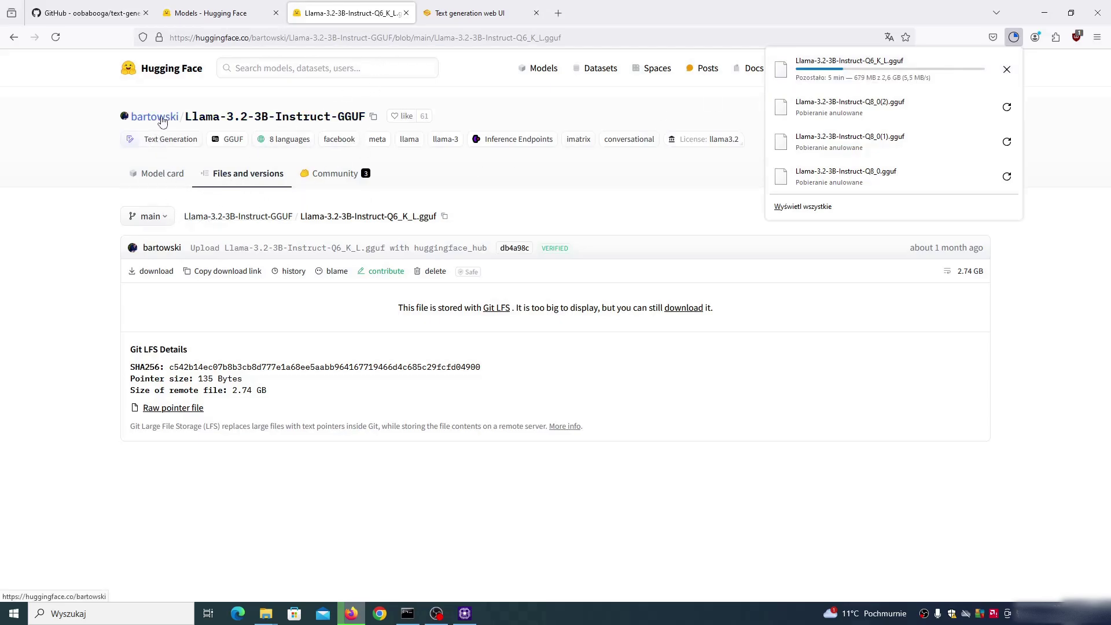
left_click(213, 120)
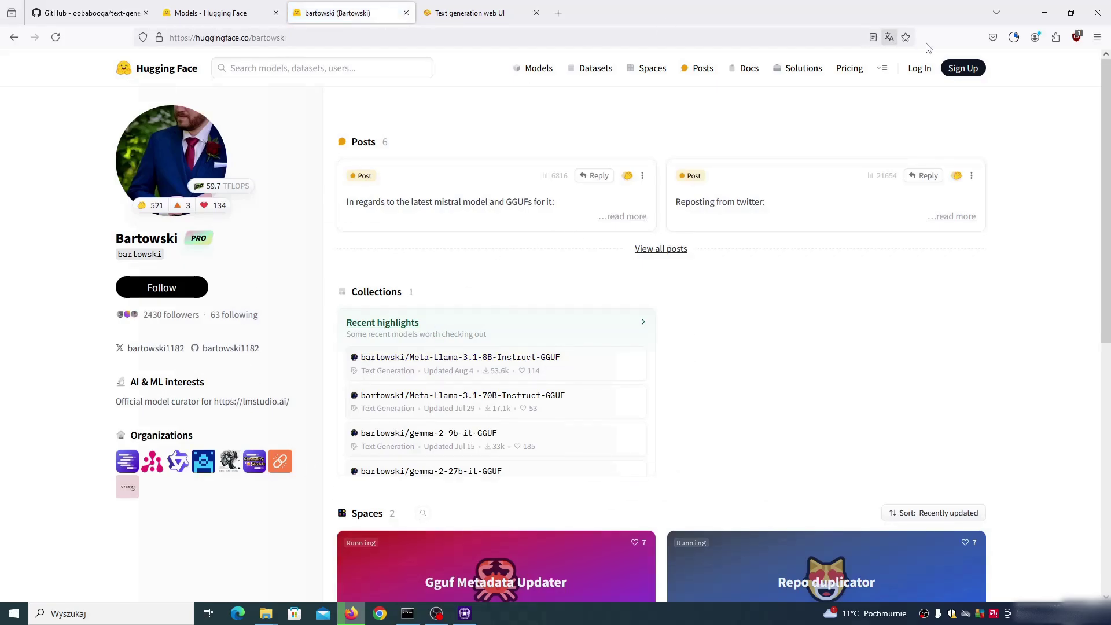
left_click(1013, 37)
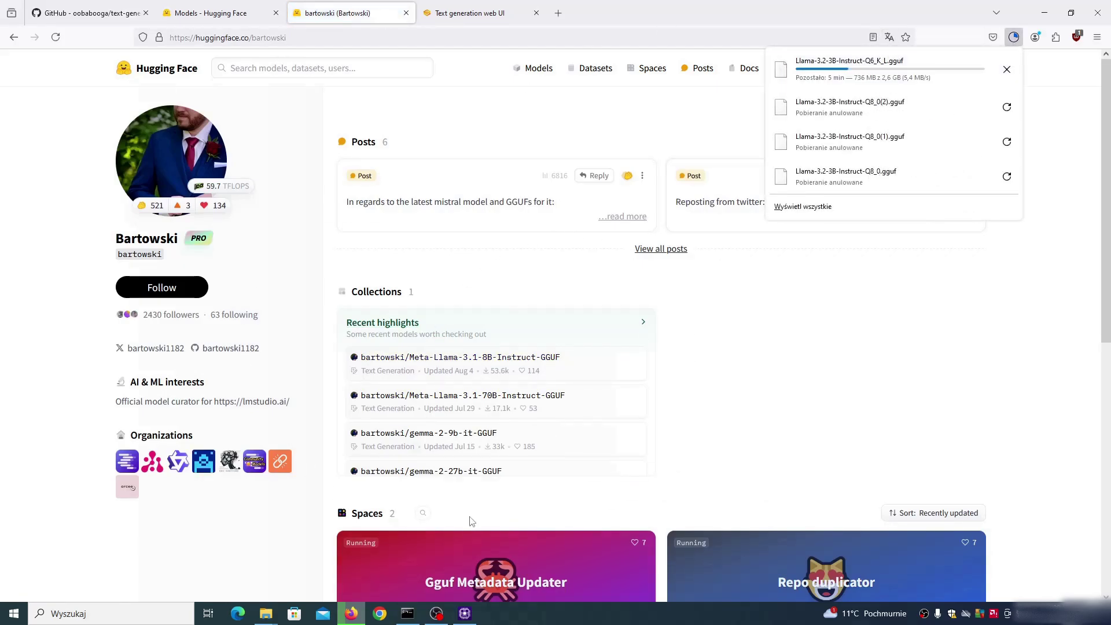
mouse_move(266, 614)
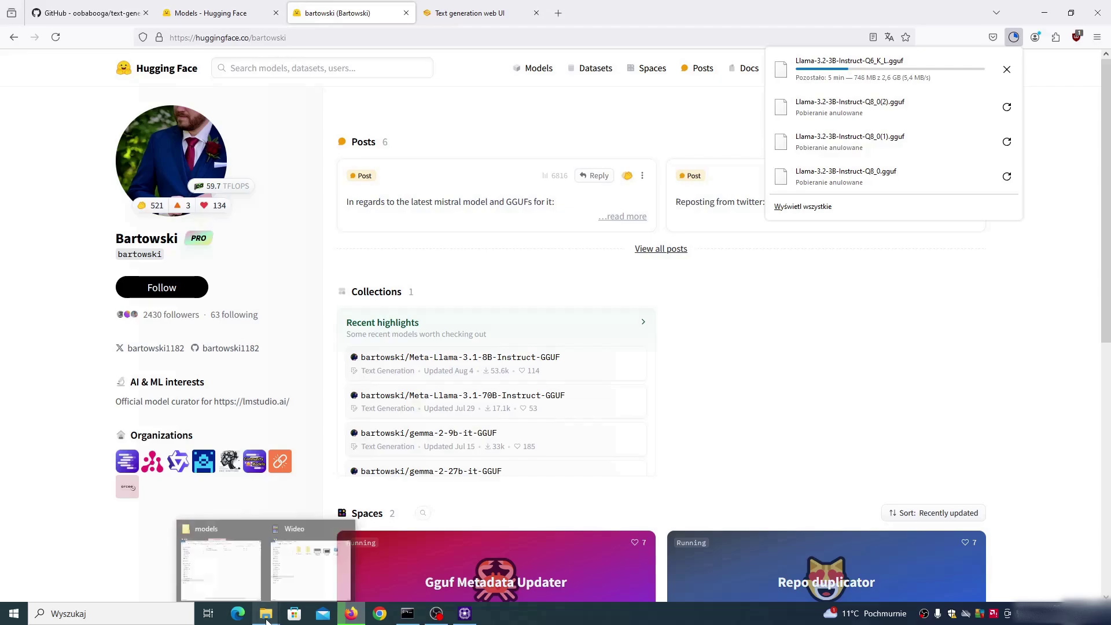
left_click(240, 590)
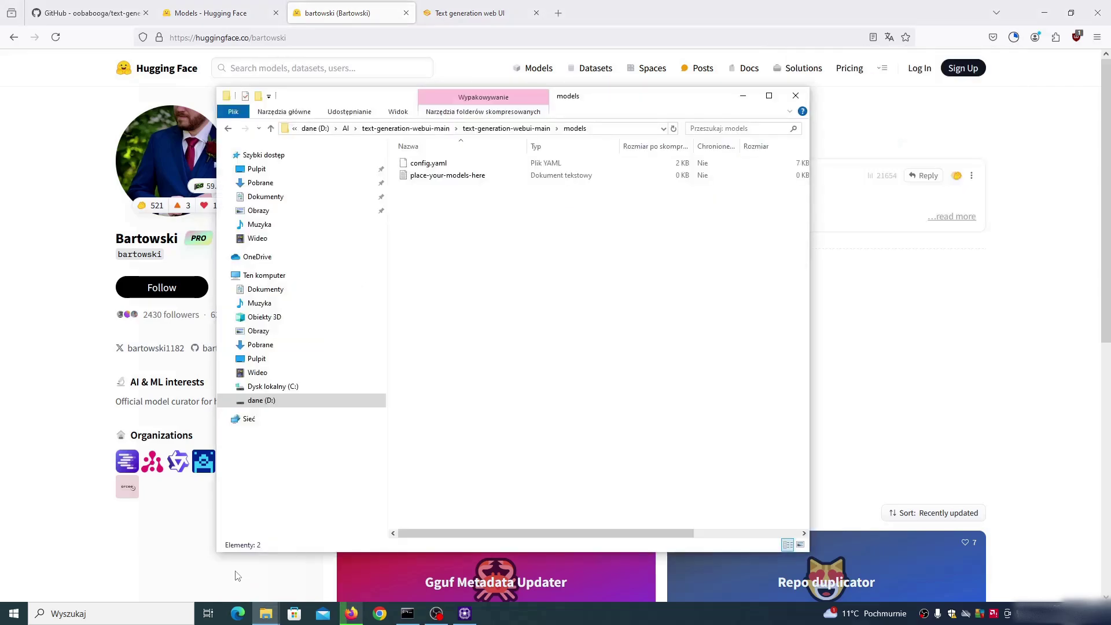
Step: Open the models folder and drag Llama-3.2-3B-Instruct-Q6_K_L.gguf (2.55 GB) into it
left_click(525, 130)
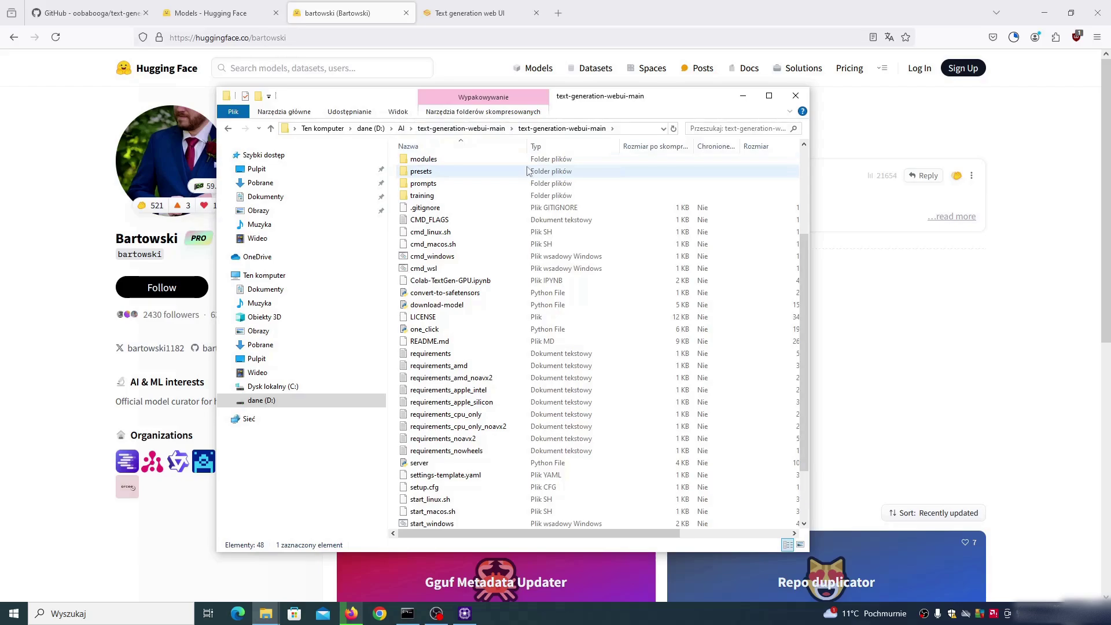
scroll(436, 198, "up", 2)
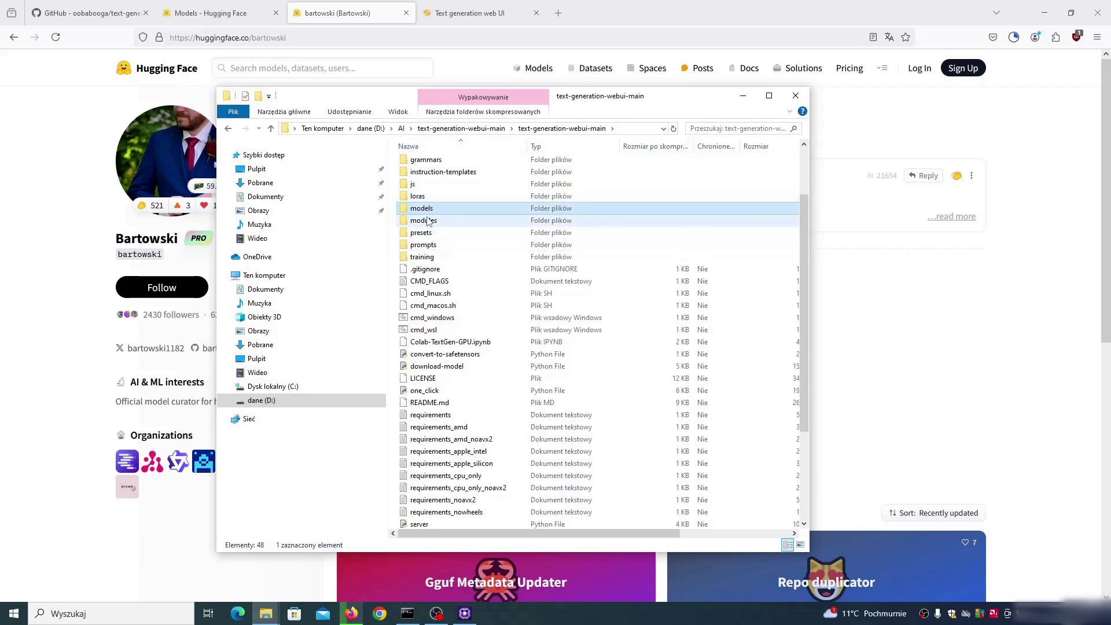
double_click(426, 212)
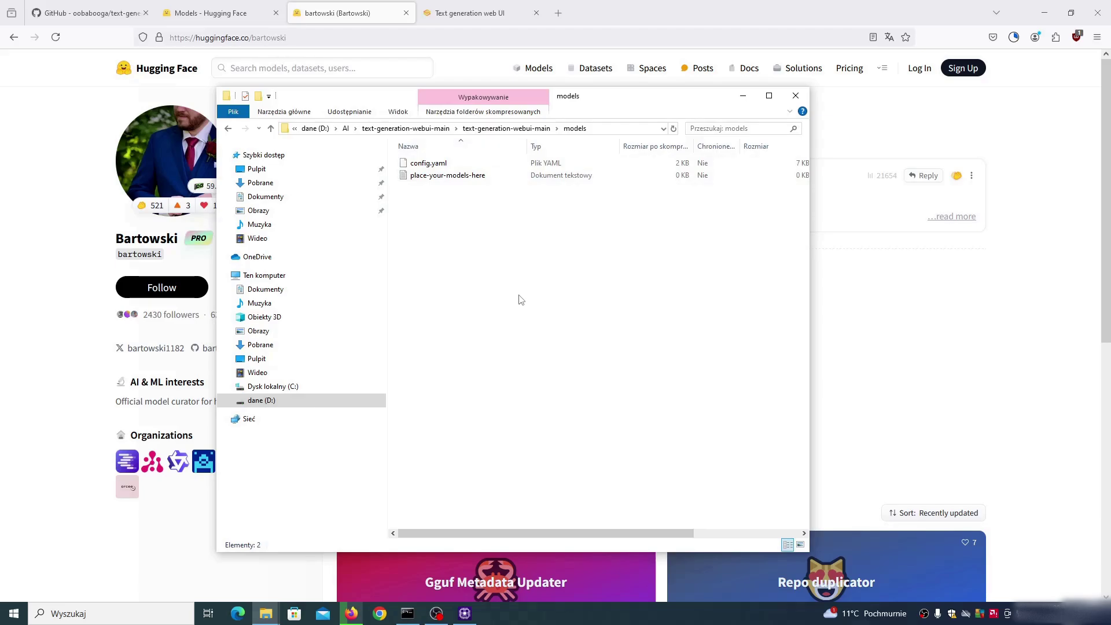
left_click(1013, 36)
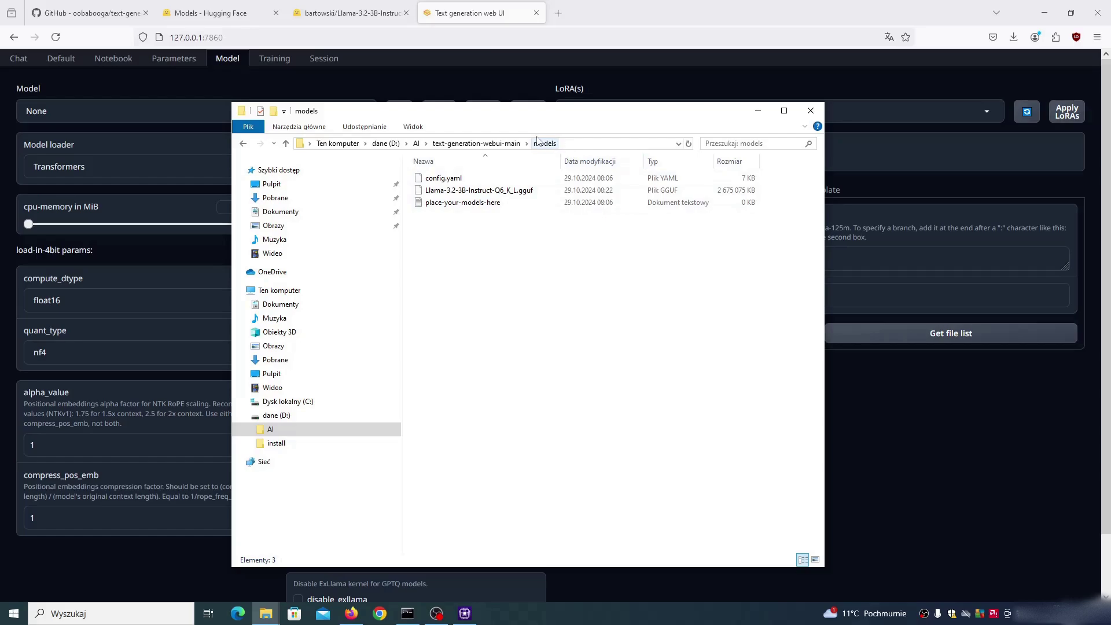
left_click(472, 193)
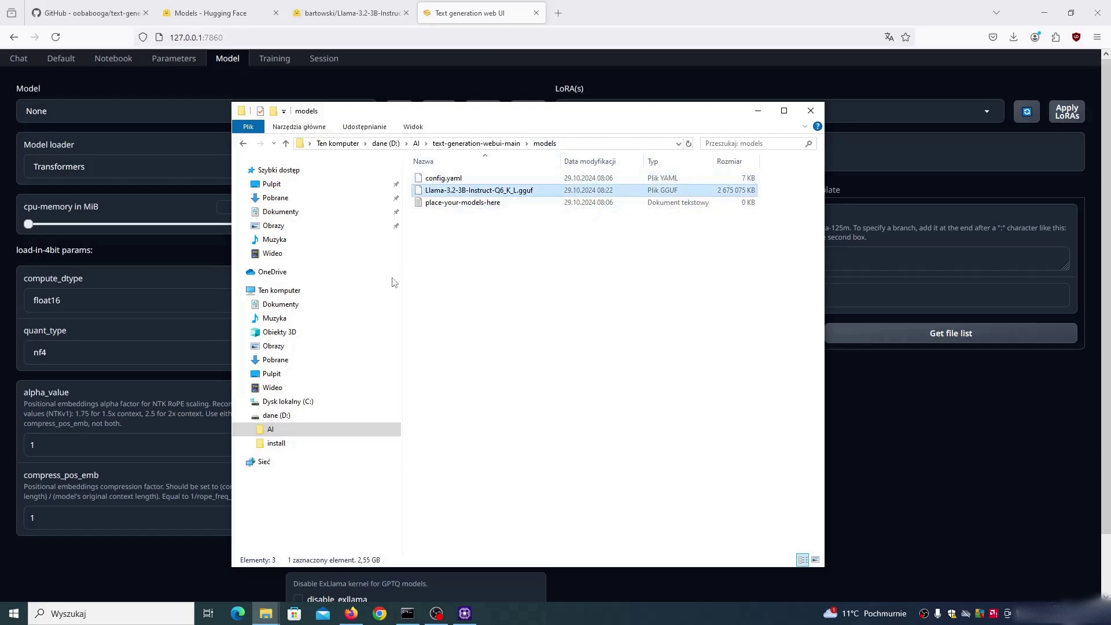
Step: Refresh the model list and select Llama-3.2-3B-Instruct-Q6_K_L.gguf with the llama.cpp loader
left_click(895, 439)
left_click(398, 111)
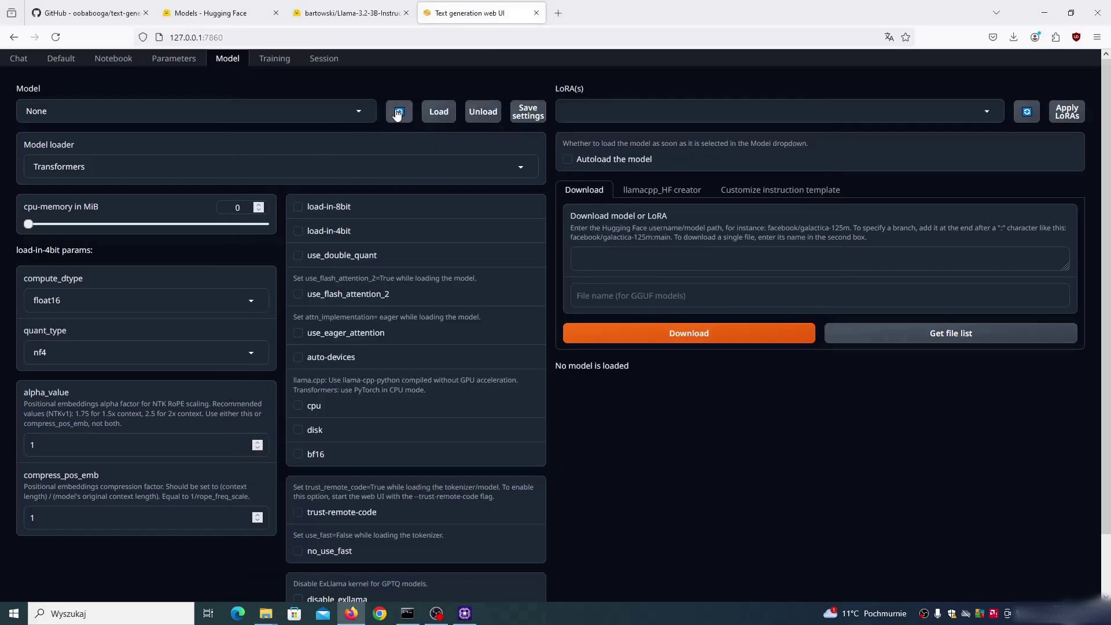
left_click(360, 114)
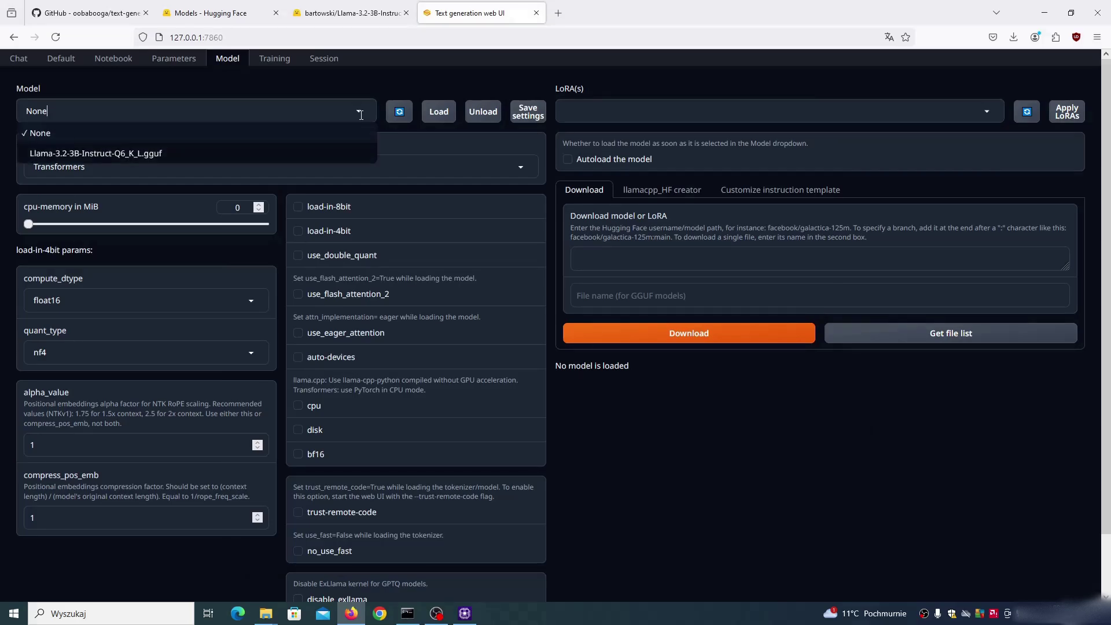
left_click(170, 153)
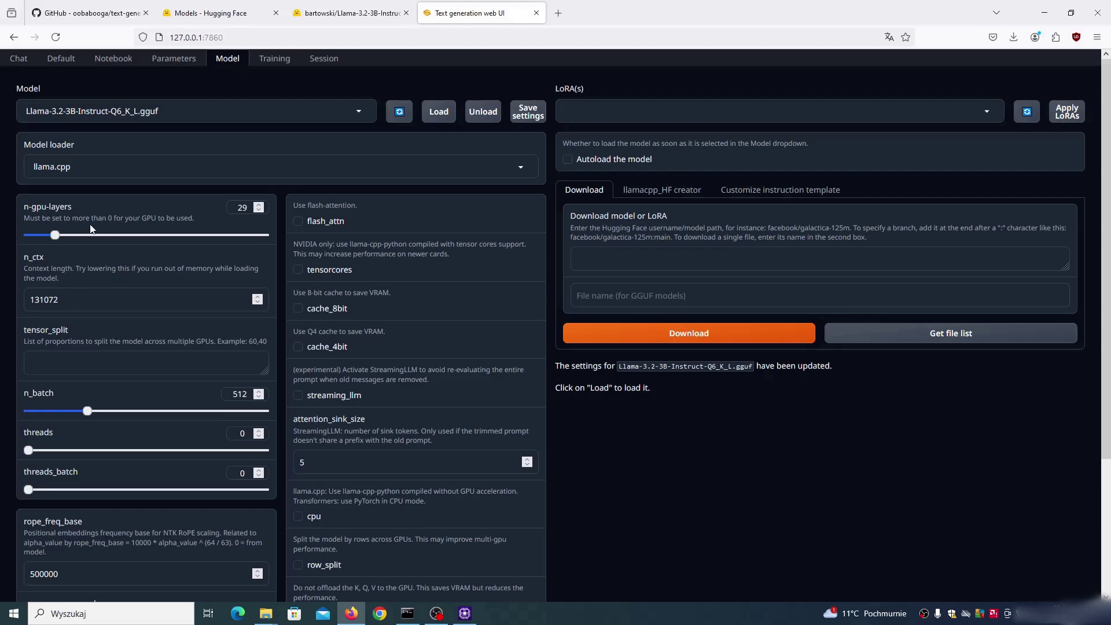
Step: Set the context length to 65536 and GPU layers to 16, then check the server console
left_click_drag(73, 298, 3, 302)
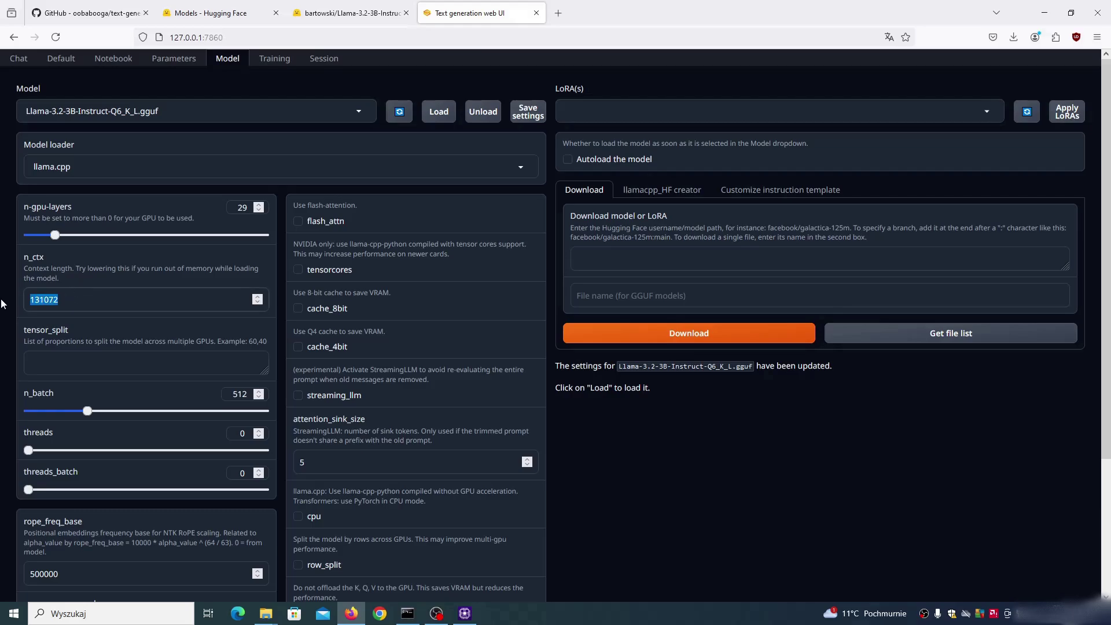
type("65")
type("536")
left_click_drag(55, 234, 47, 235)
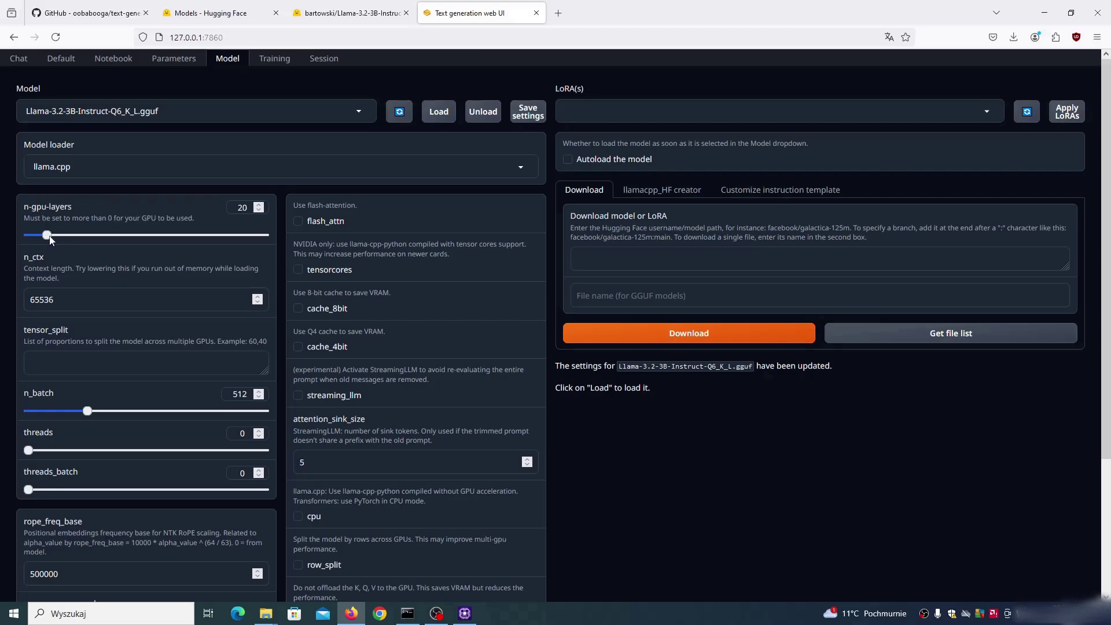
left_click_drag(49, 240, 43, 239)
left_click(406, 614)
Step: Load Llama-3.2-3B-Instruct-Q6_K_L.gguf and watch the server log confirm it loaded in 5.72 seconds
left_click(406, 617)
left_click(407, 614)
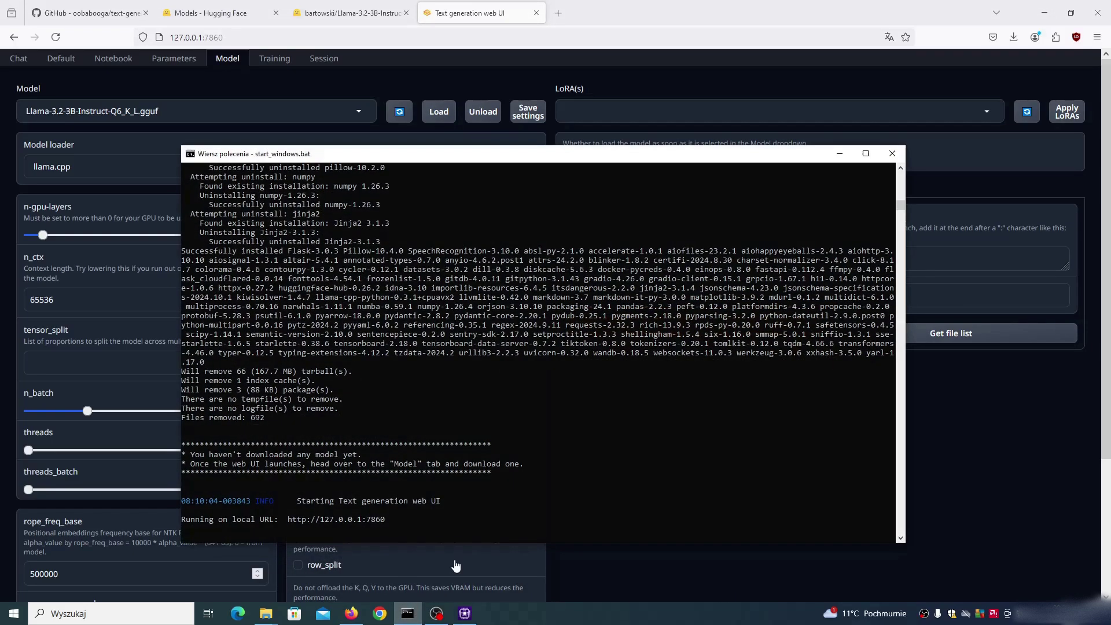
left_click(557, 499)
key("Escape")
left_click(439, 113)
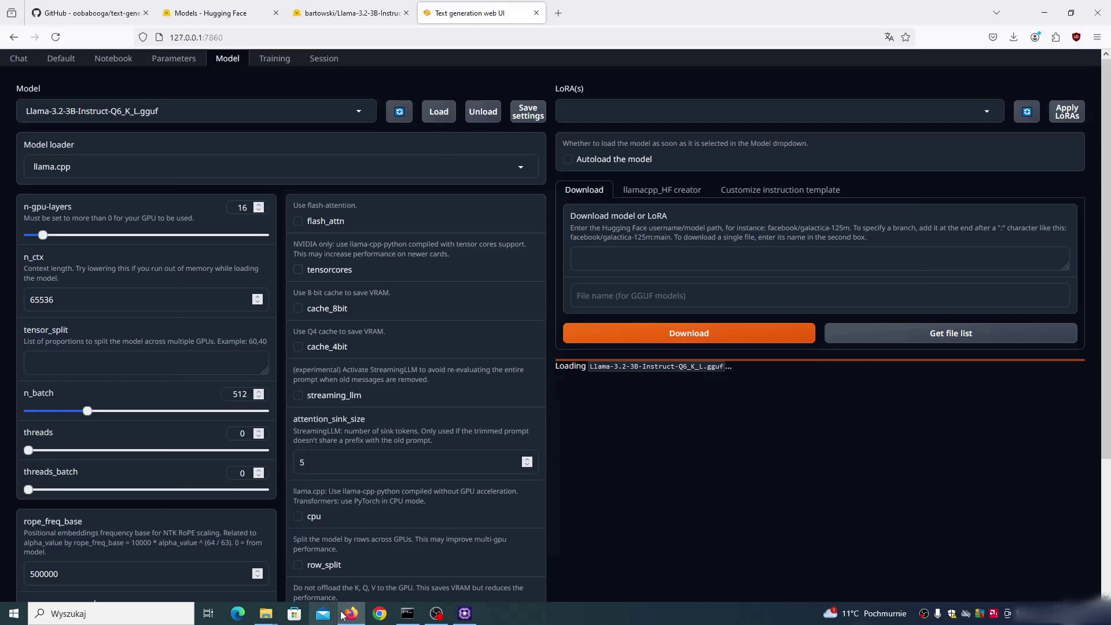
key("alt+Tab")
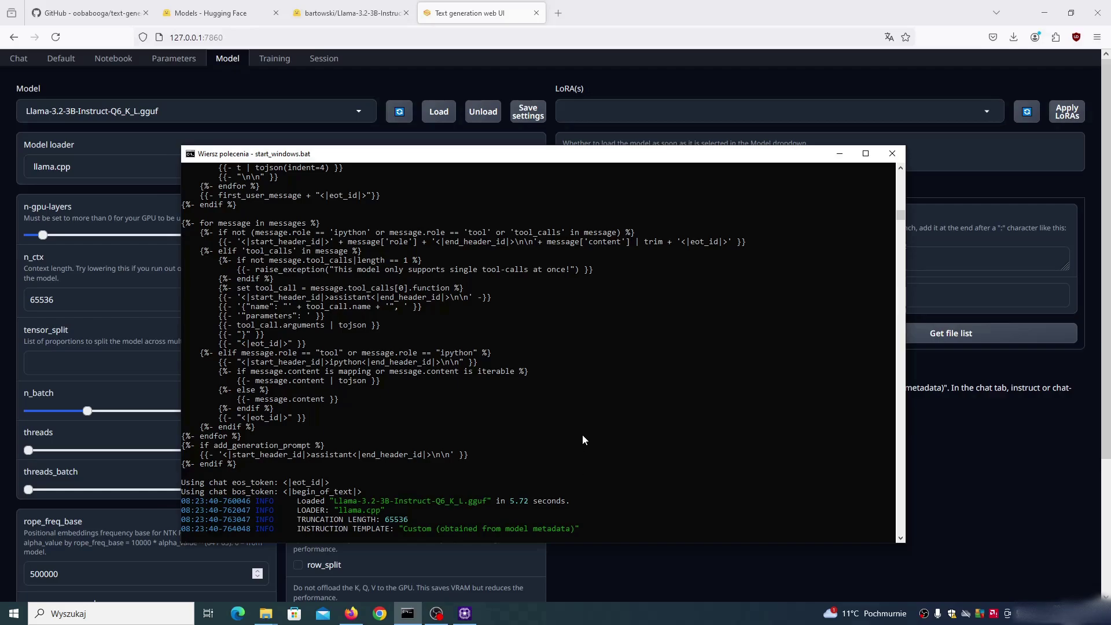
scroll(582, 434, "up", 3)
scroll(568, 414, "up", 4)
scroll(570, 399, "up", 6)
scroll(574, 393, "up", 5)
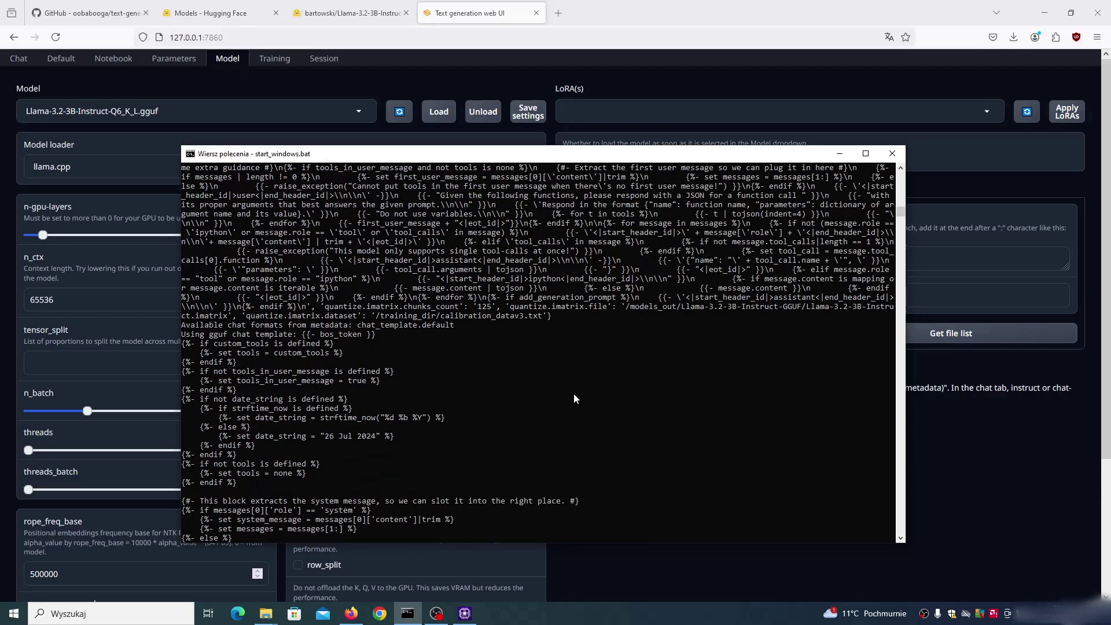
scroll(574, 392, "down", 5)
scroll(573, 389, "down", 10)
scroll(575, 388, "down", 10)
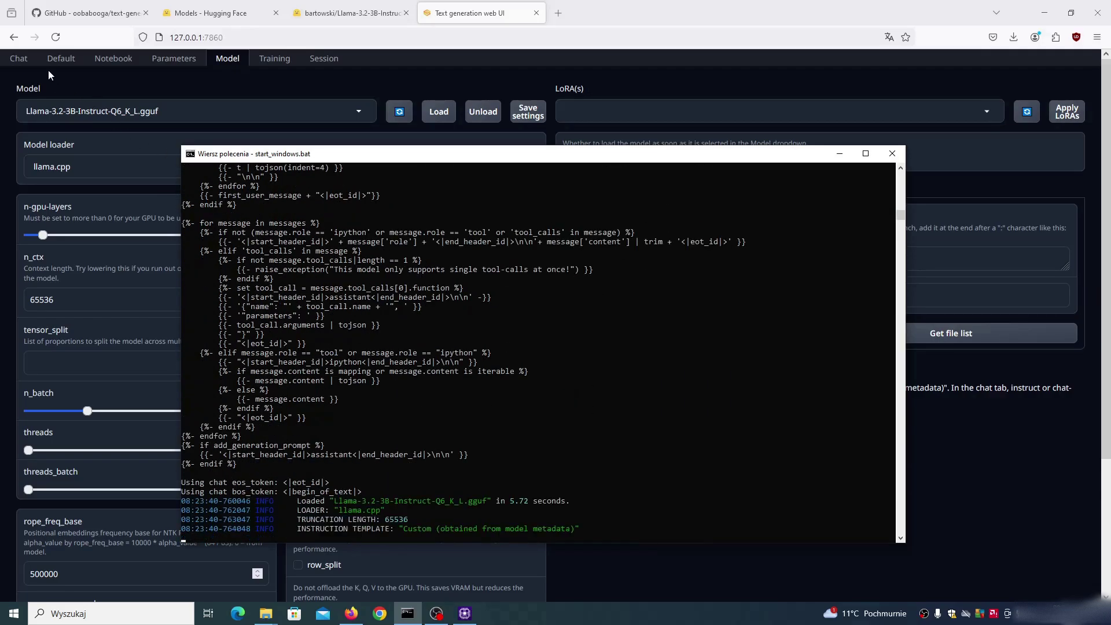
Step: In Chat, send 'hello mr computerman. What is two plus two ?' and get the reply 2 + 2 = 4
left_click(21, 59)
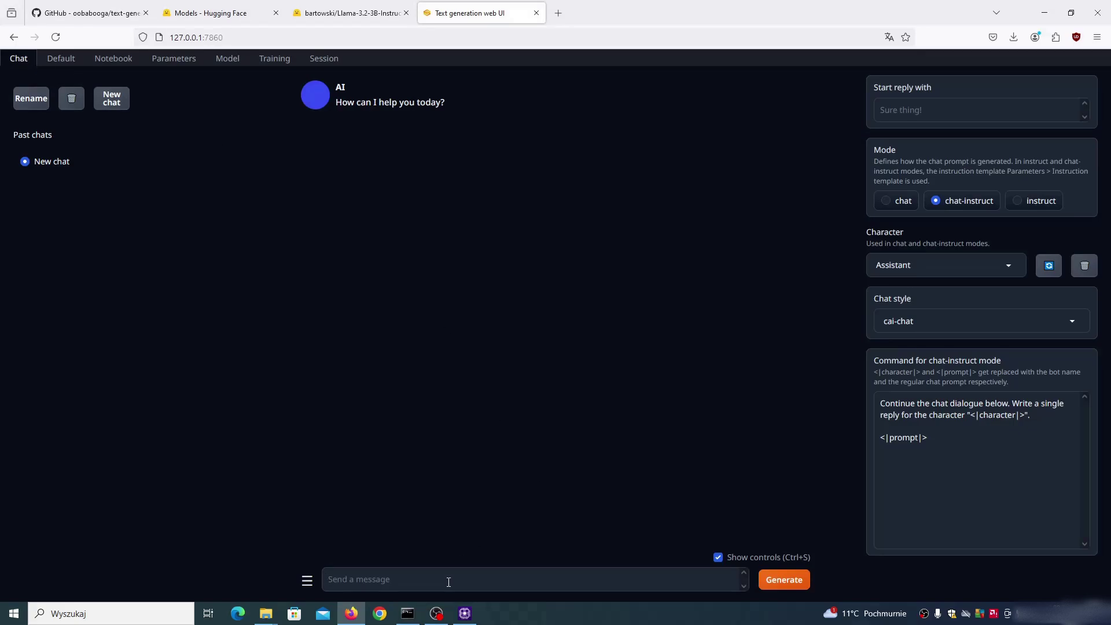
left_click(448, 582)
type("hello")
type(" mr comput")
type("erman.  ")
type("W")
type("hat is t")
type("wo plus ")
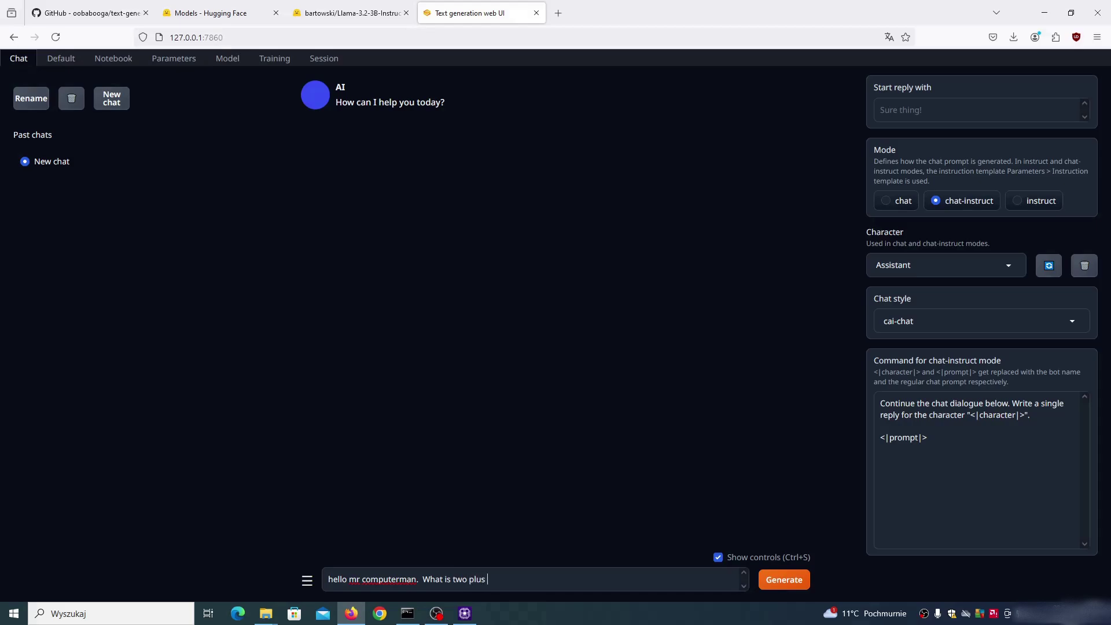
type("tw")
left_click(785, 580)
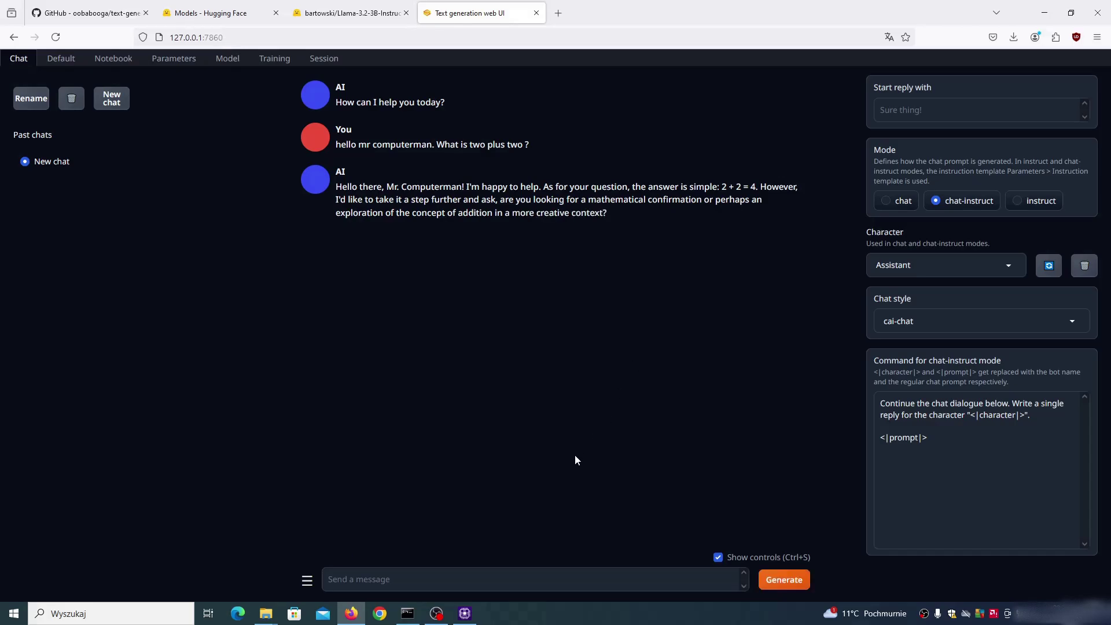
left_click(407, 613)
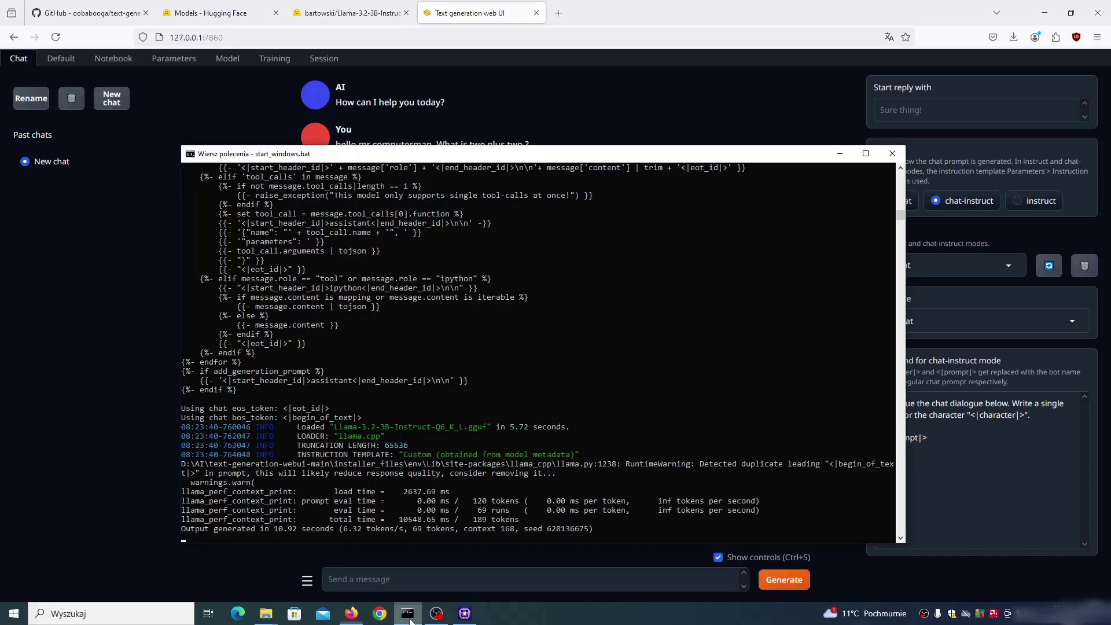
scroll(457, 504, "up", 2)
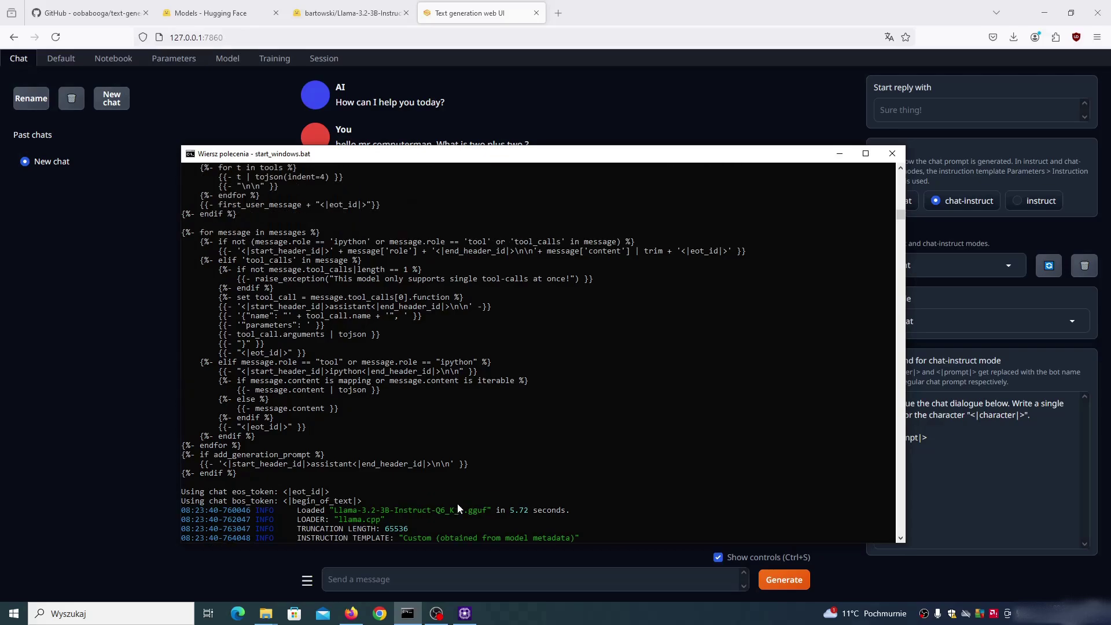
scroll(457, 503, "up", 2)
scroll(456, 497, "down", 2)
scroll(460, 490, "down", 2)
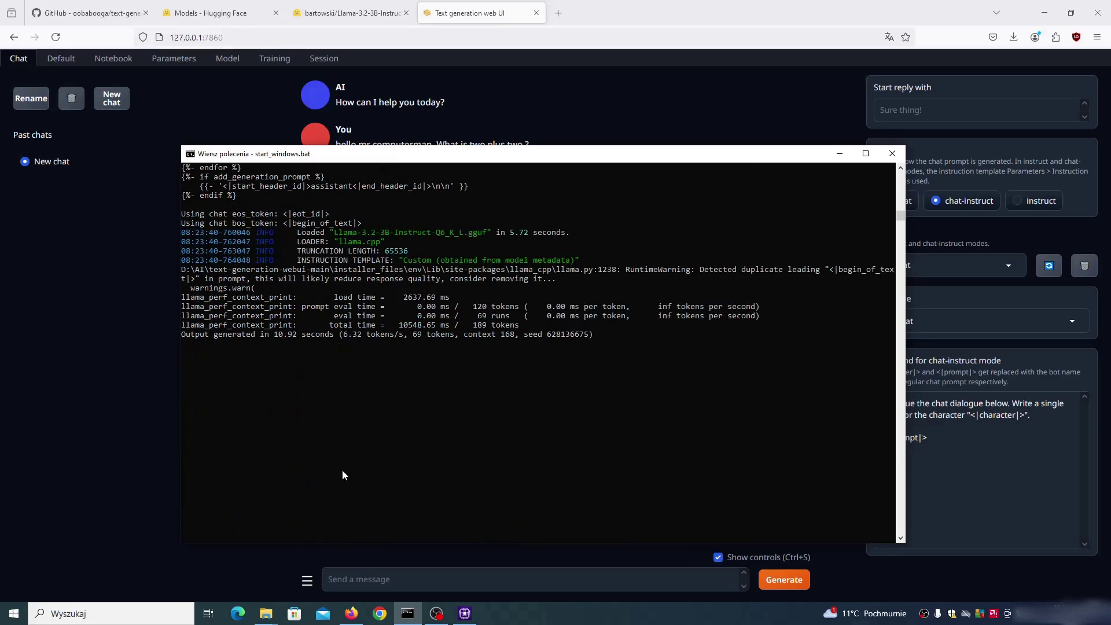
left_click(119, 384)
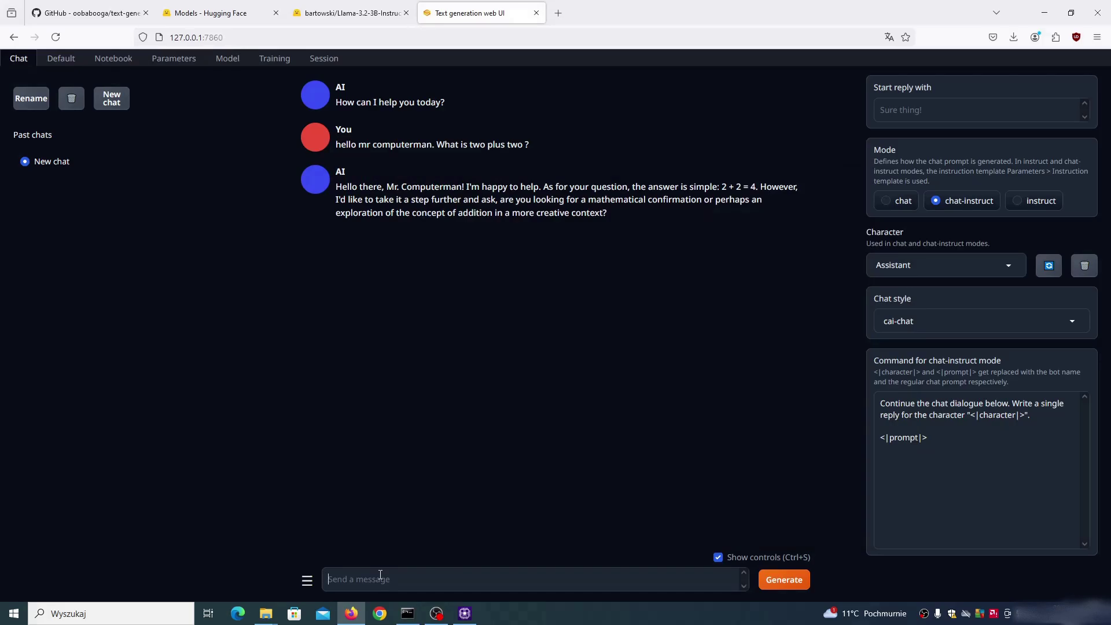
type("write me a ")
type("code in Py")
type("thon")
Step: Send the message 'write me a code in Python' to the model
key("Return")
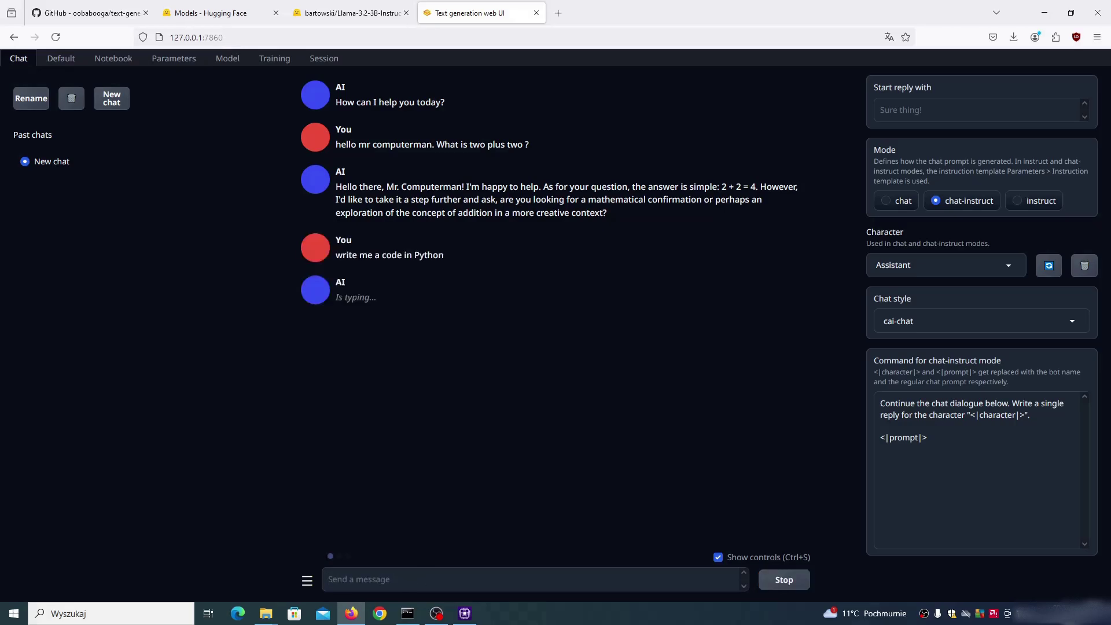